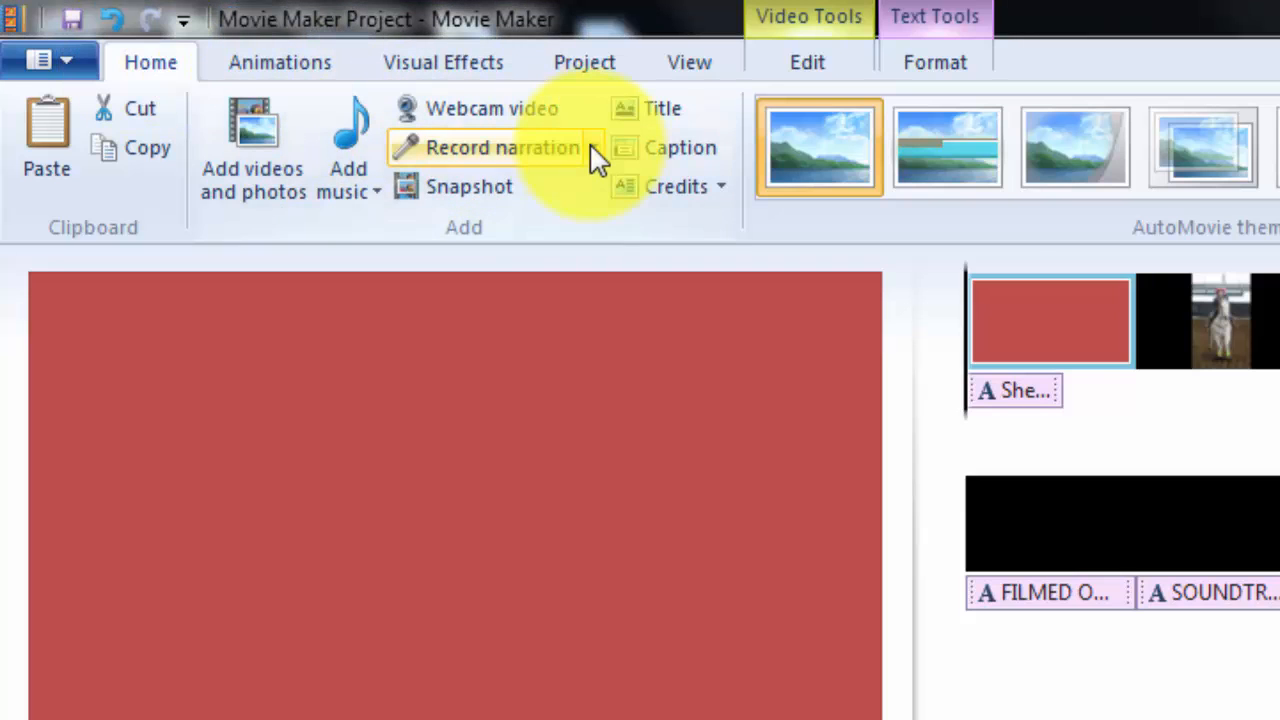
- Record a short narration over the "Shelby's Races" title clip at the beginning of the movie
click(568, 156)
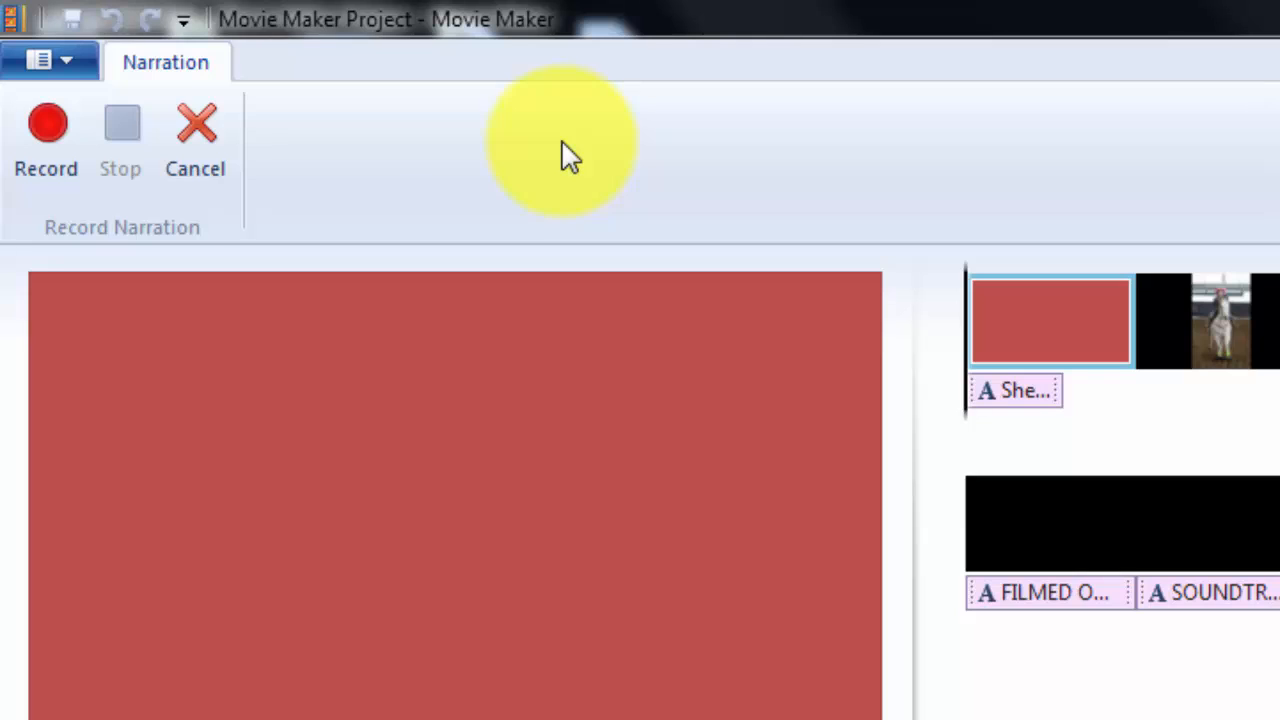
click(57, 132)
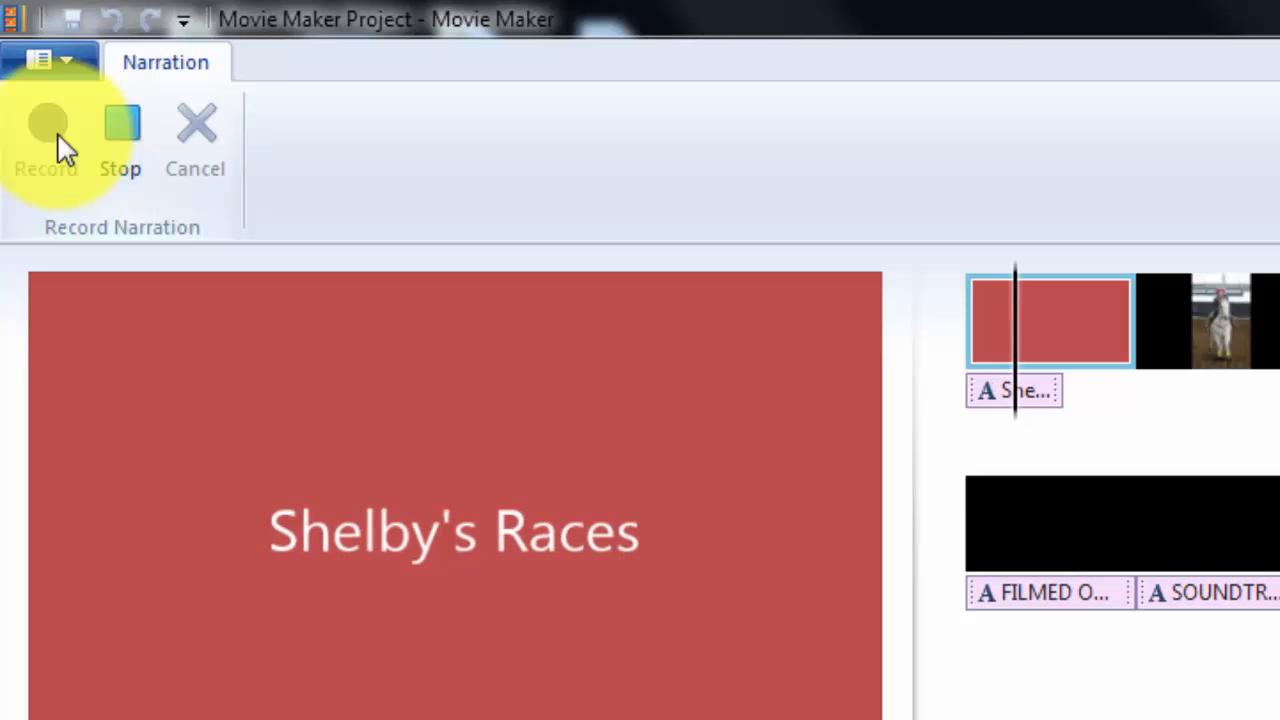
click(114, 137)
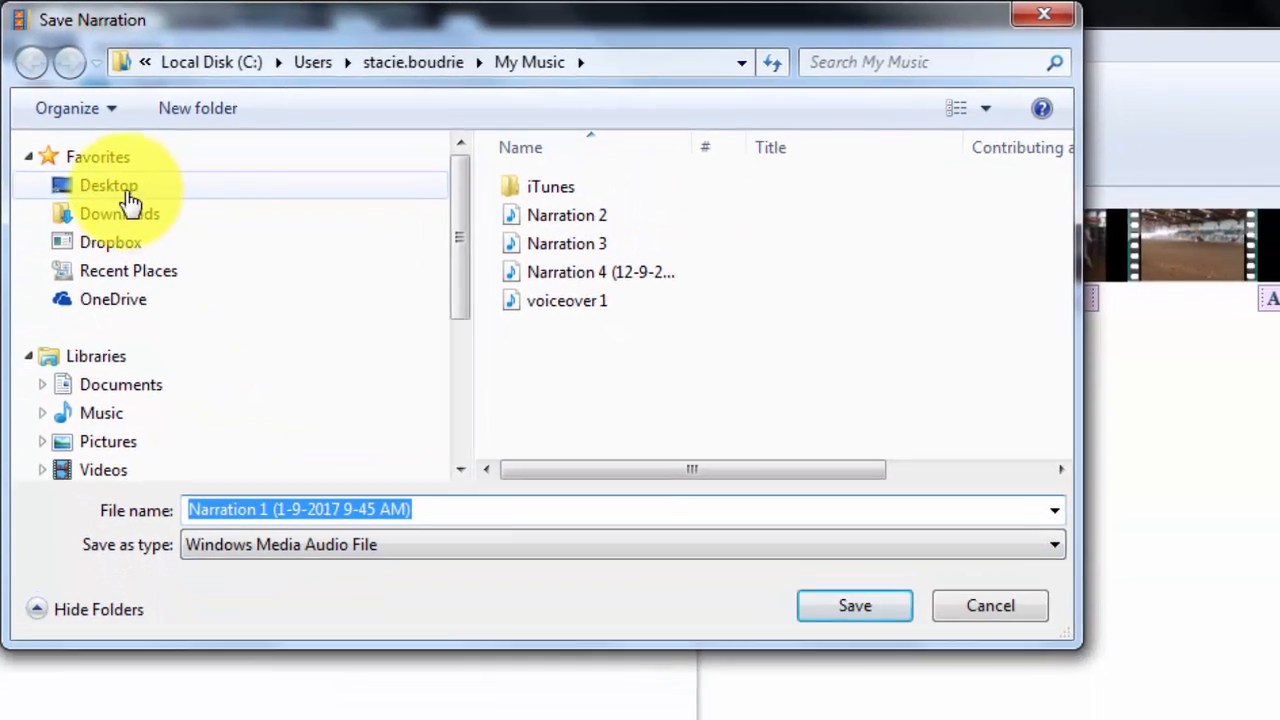
- Save the narration as a Windows Media Audio file named 1 in the Movie Maker Project folder on the desktop
click(160, 246)
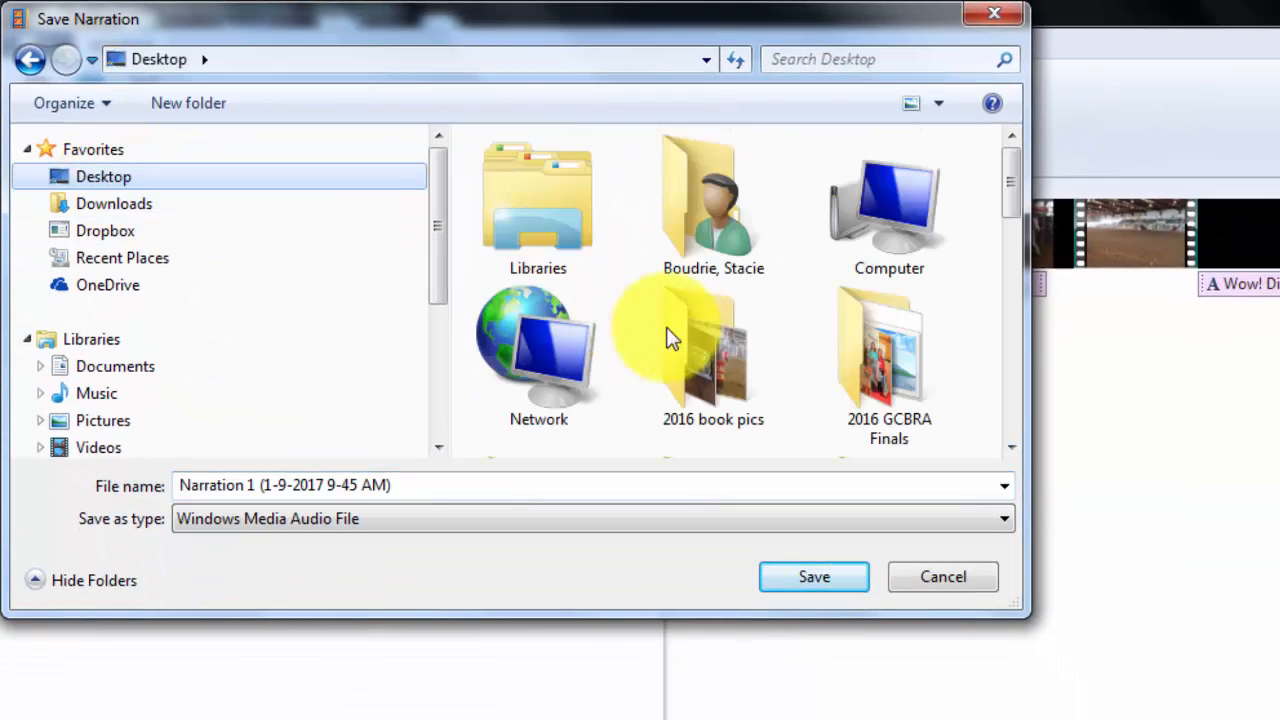
drag(1010, 196, 1009, 289)
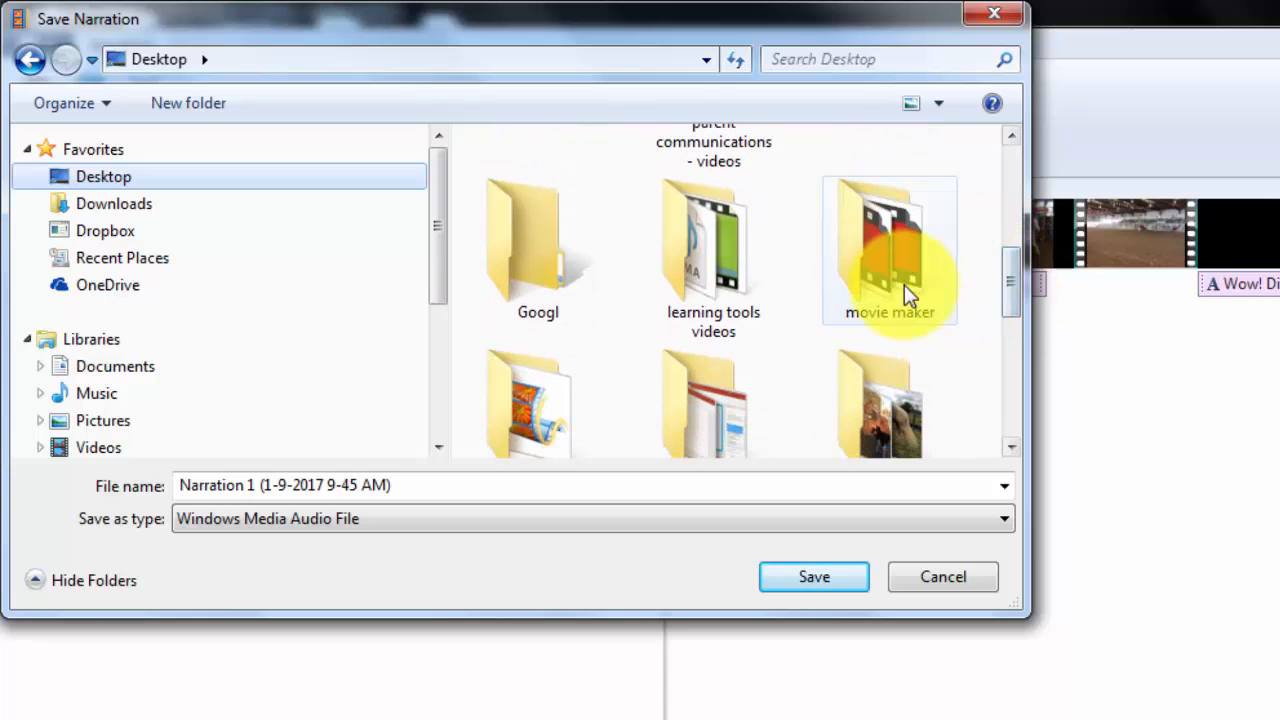
double_click(908, 282)
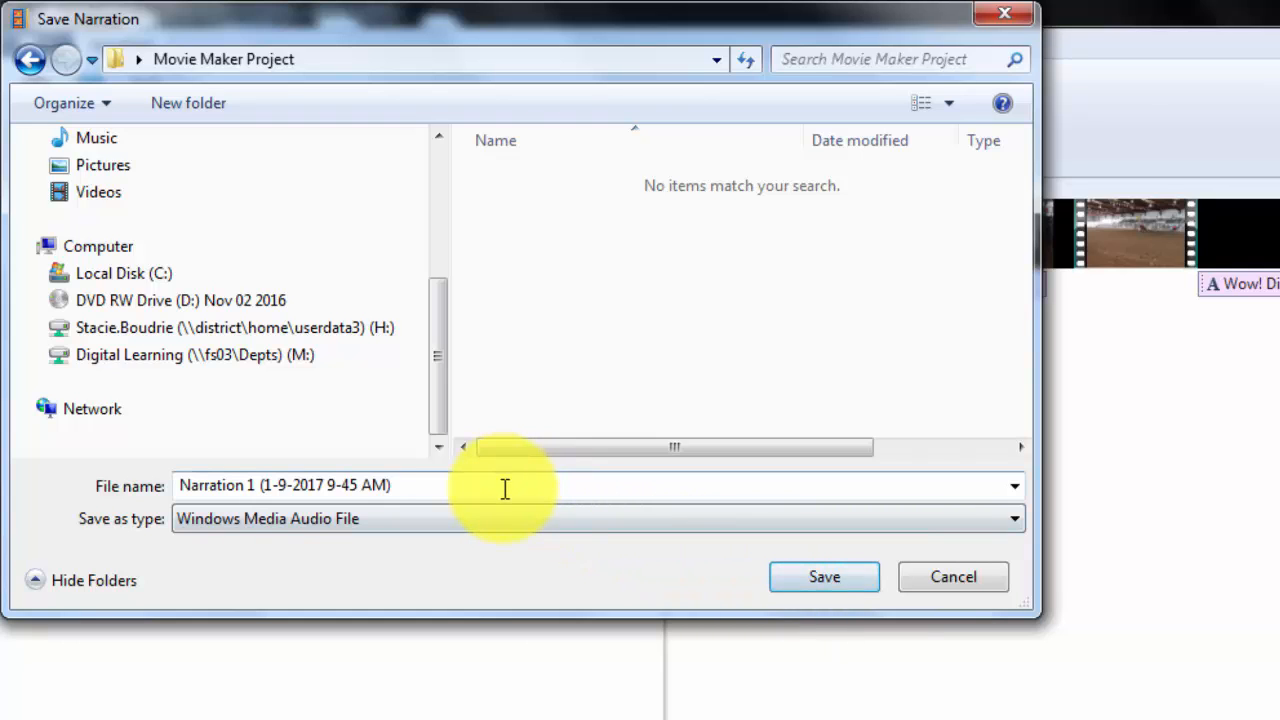
drag(503, 489, 214, 466)
text(1)
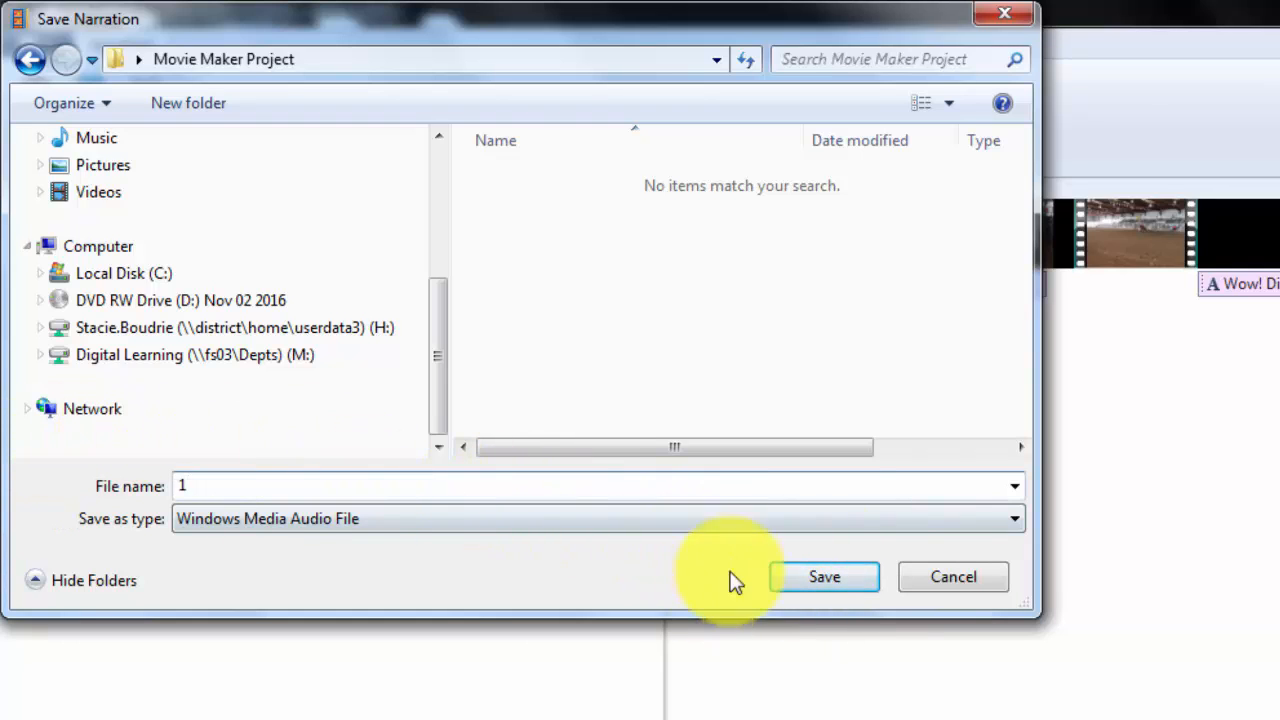
click(843, 580)
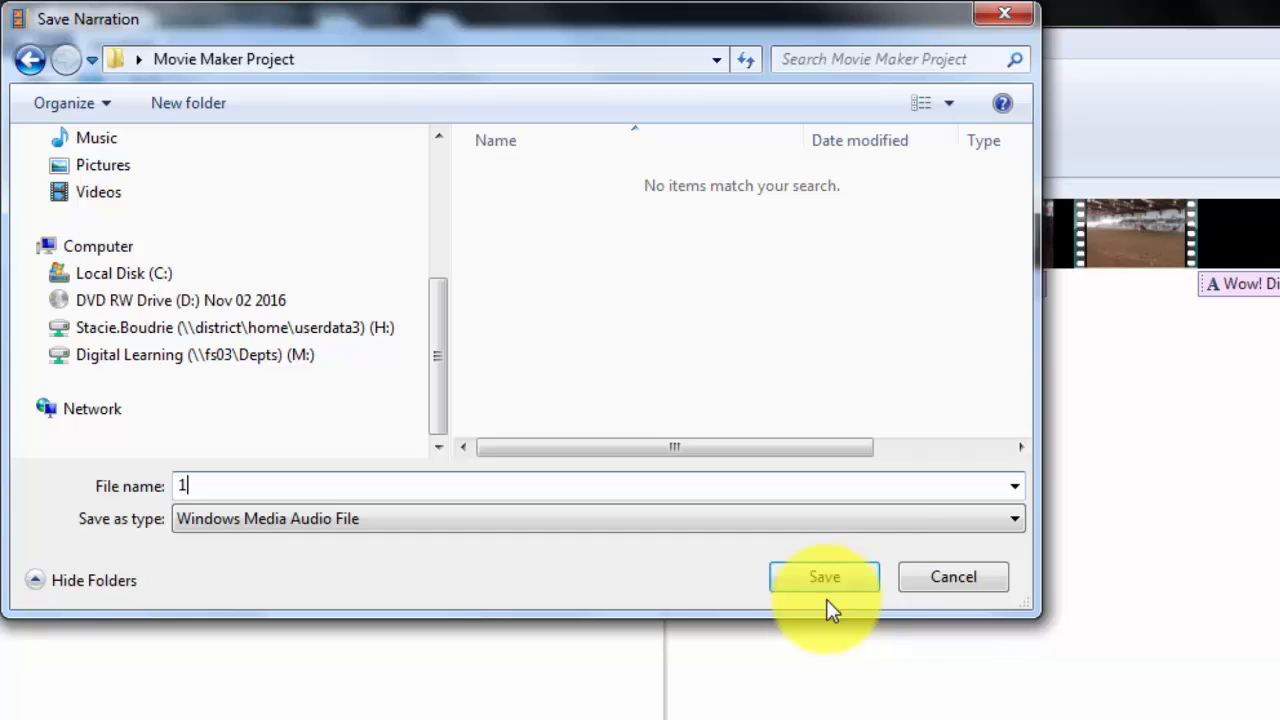
click(868, 572)
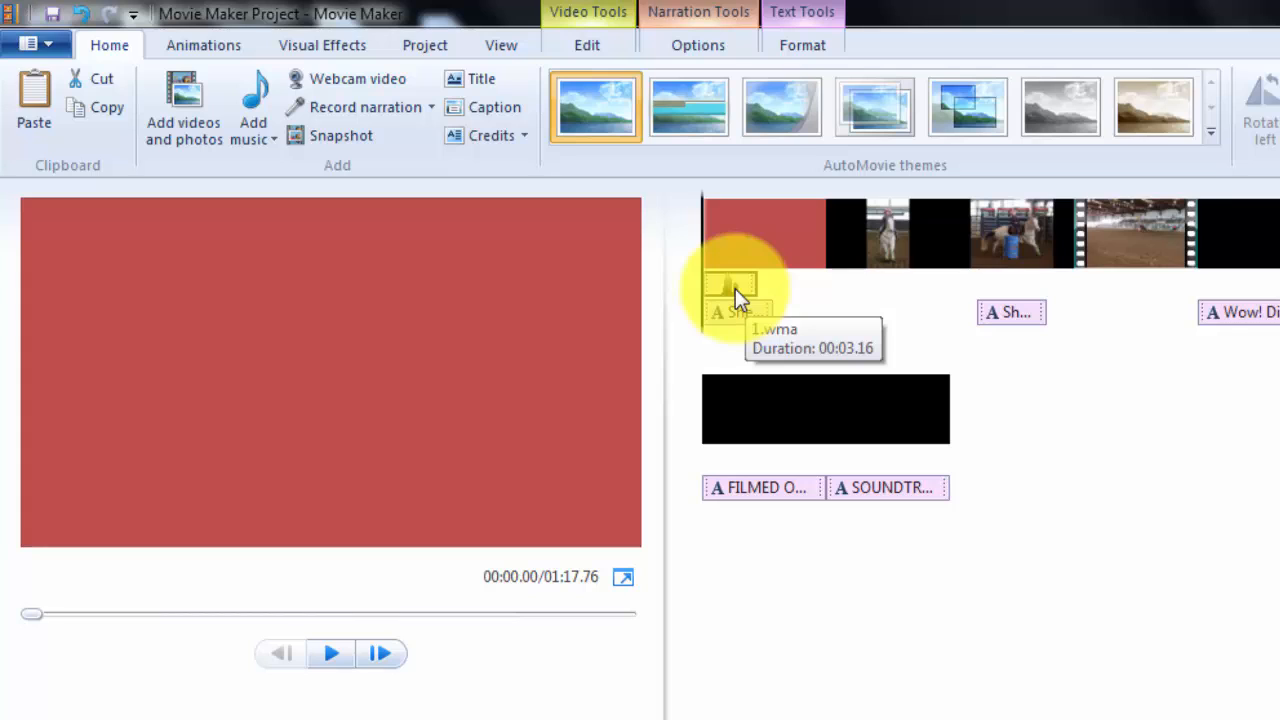
- Split the narration at about 0.87 s, delete the opening piece and move the remaining piece to the start of the movie
click(333, 655)
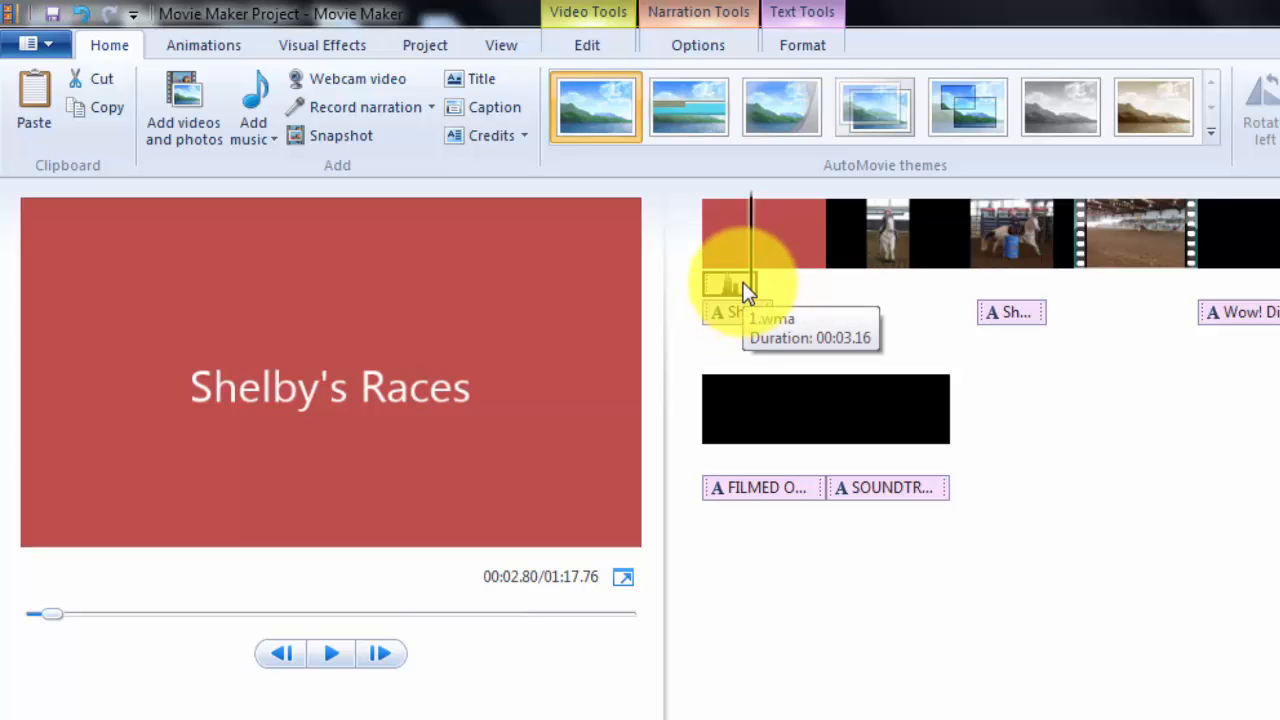
click(743, 286)
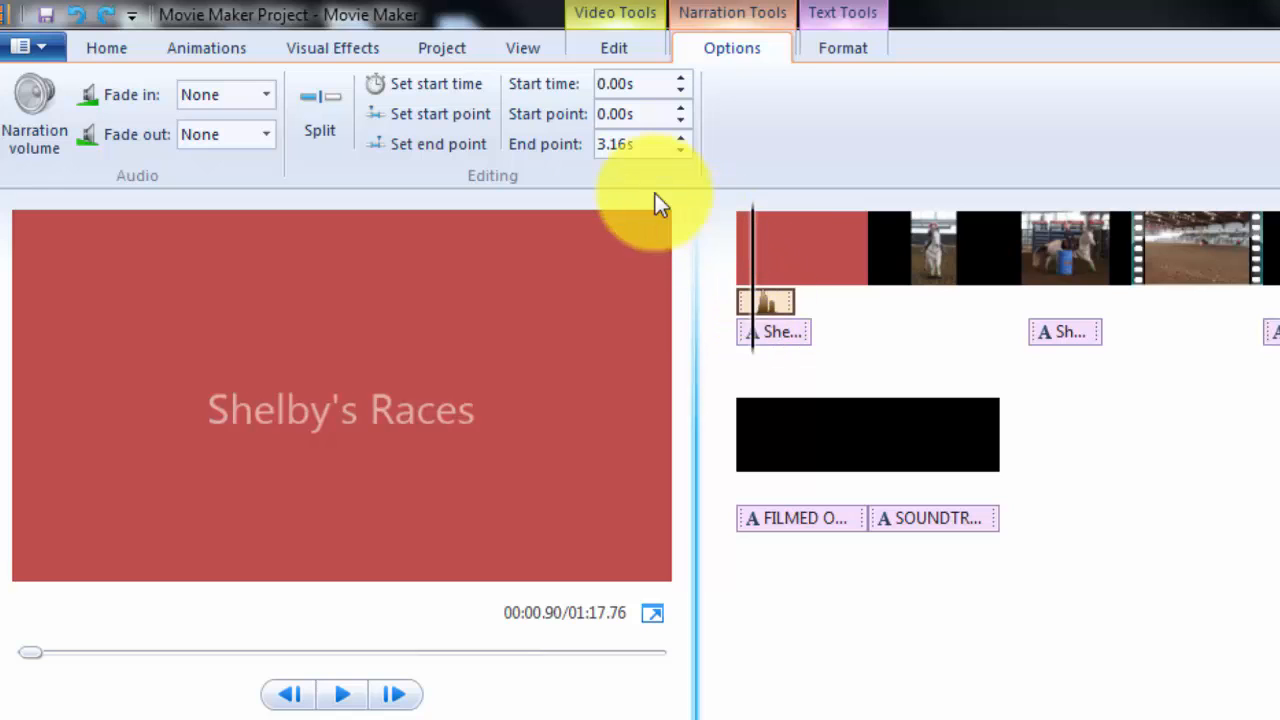
click(327, 120)
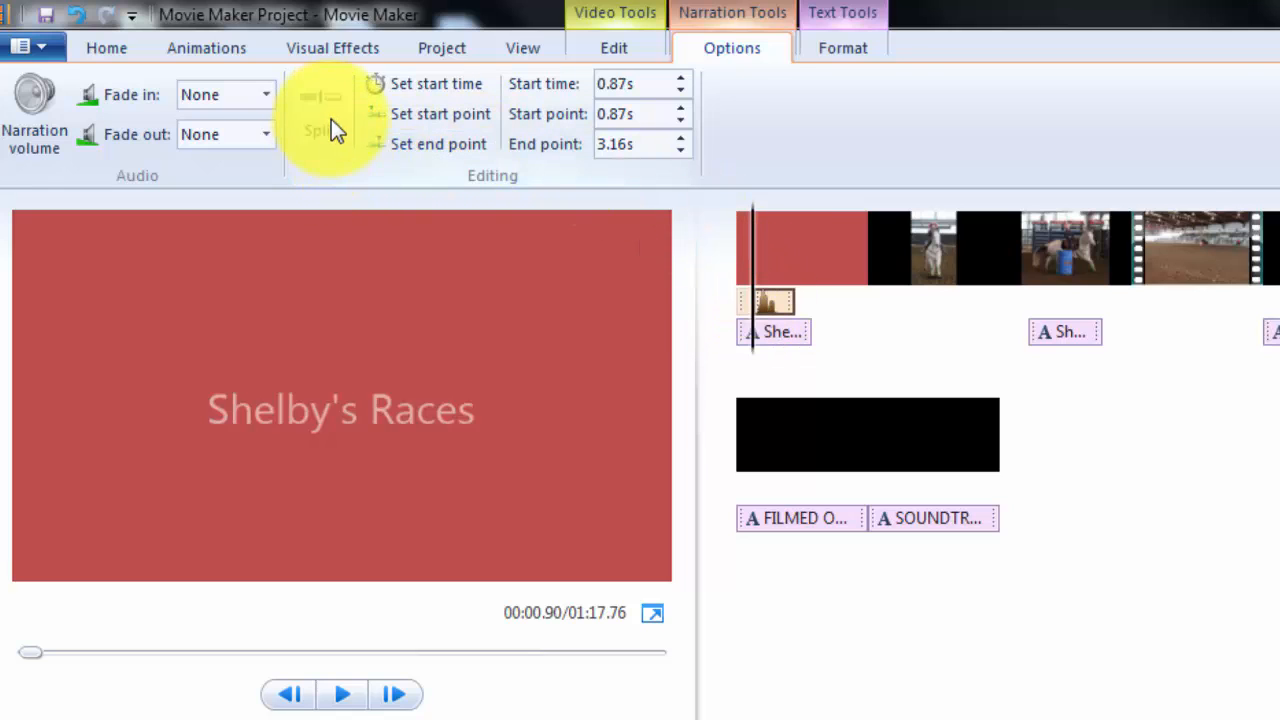
click(741, 305)
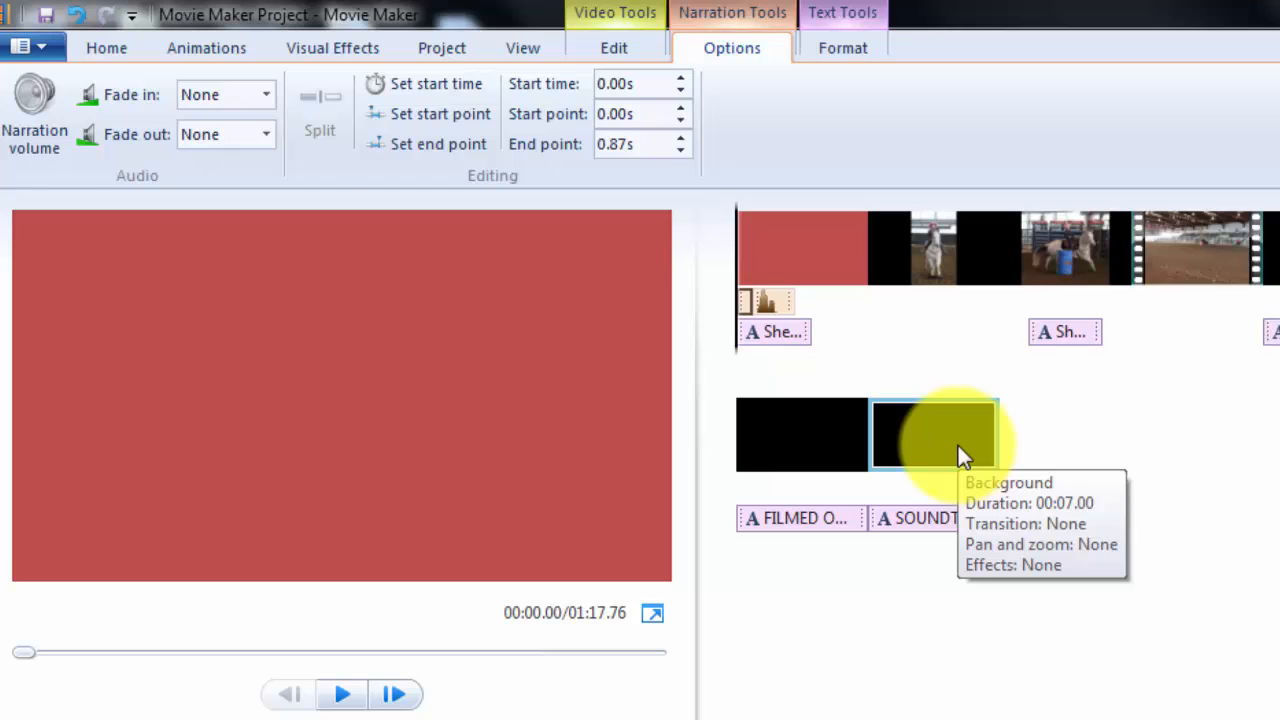
key(Delete)
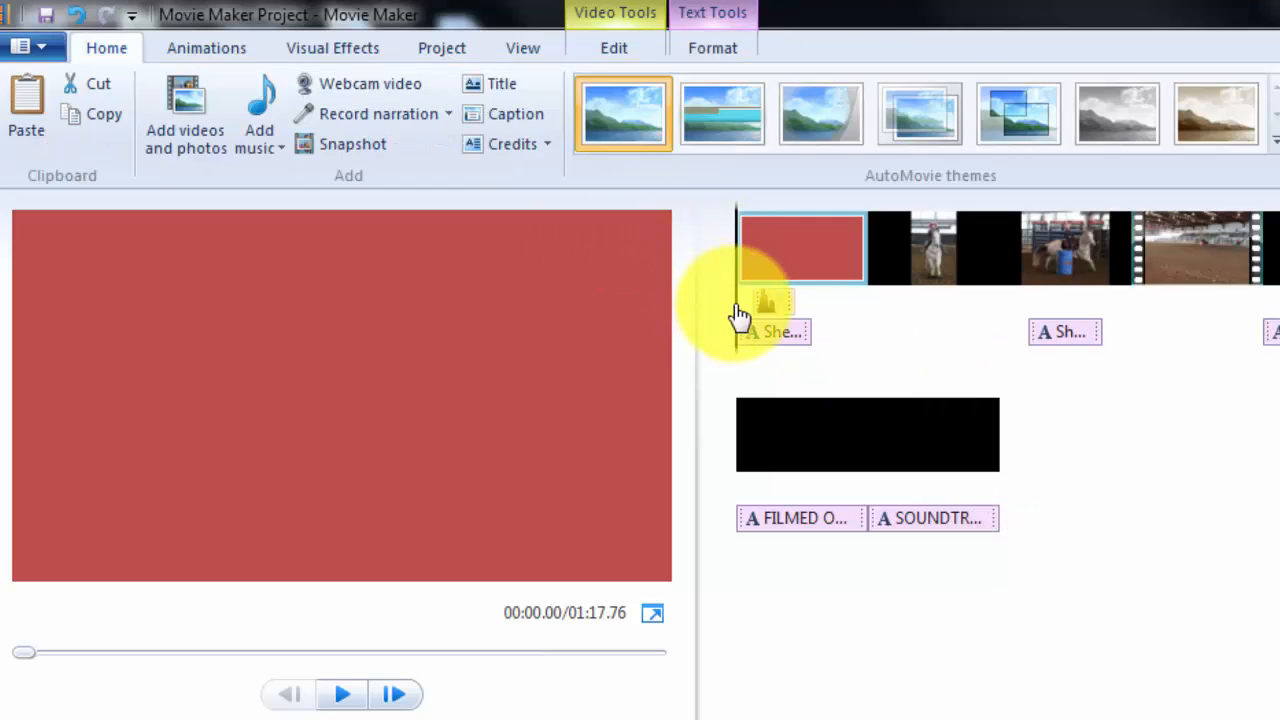
drag(764, 304, 751, 306)
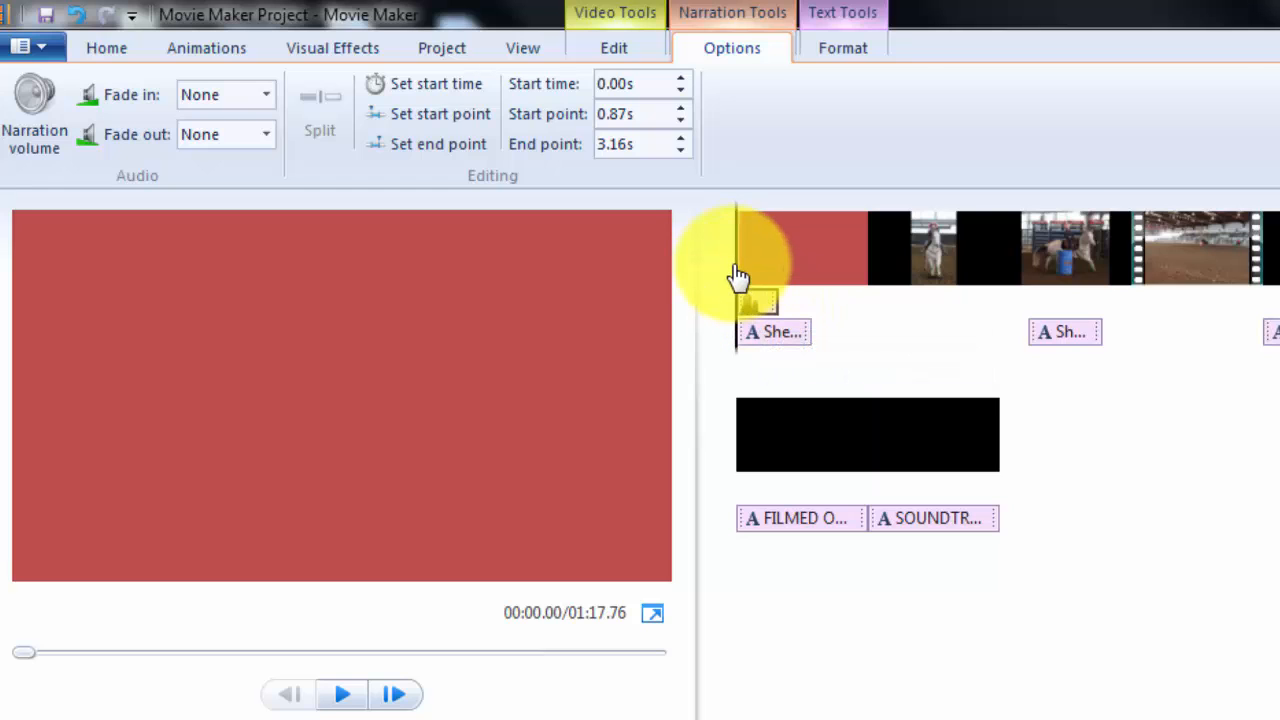
- Split the narration at about 1.6 s on the timeline and delete the trailing piece
click(749, 275)
drag(760, 283, 766, 280)
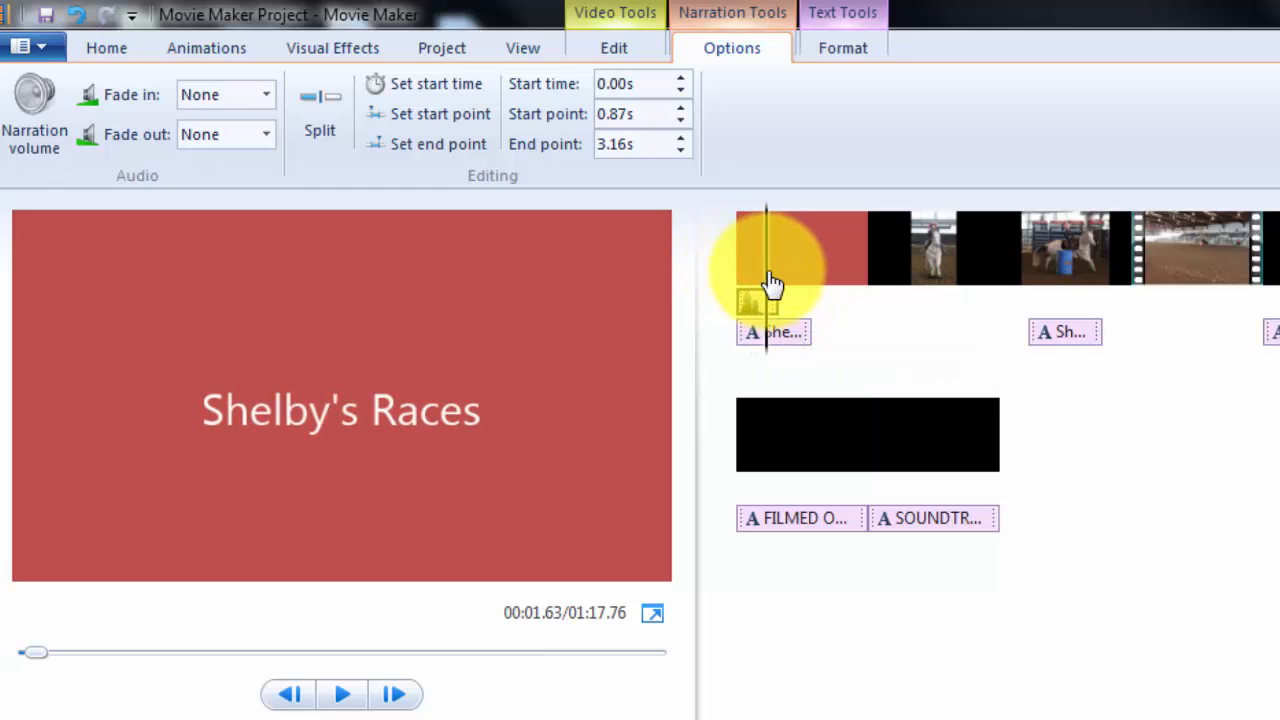
click(323, 118)
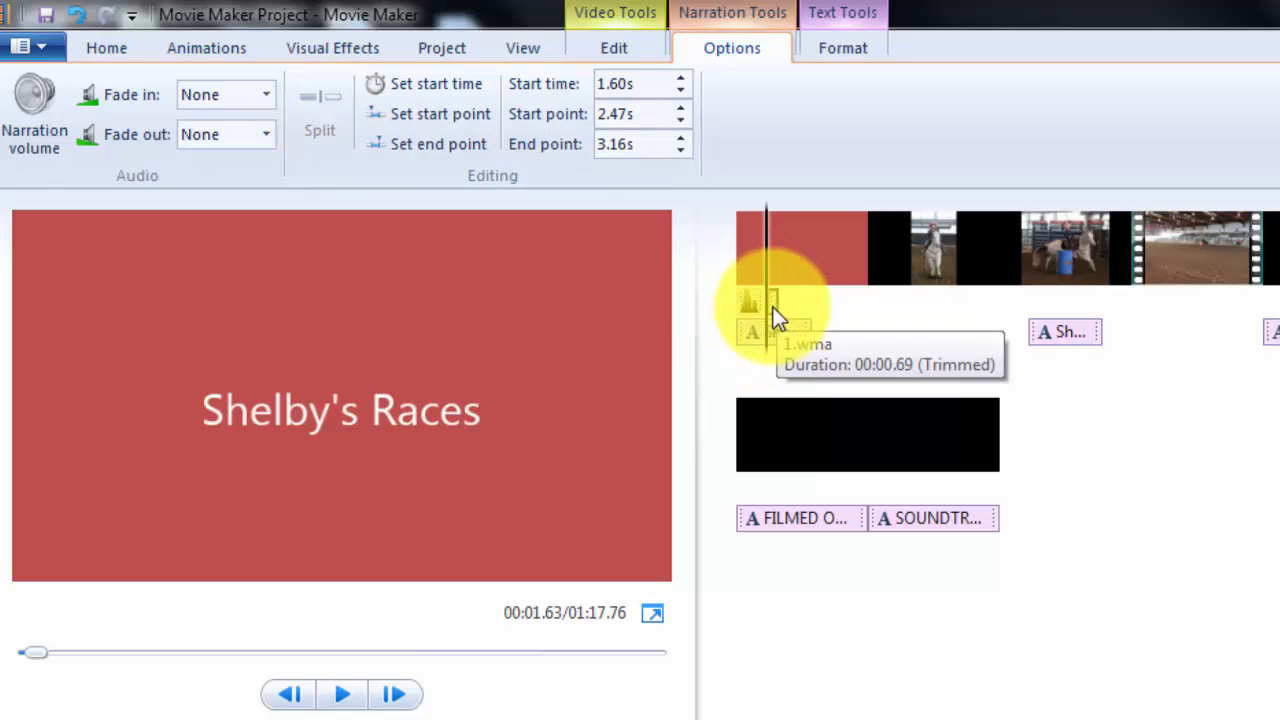
click(704, 319)
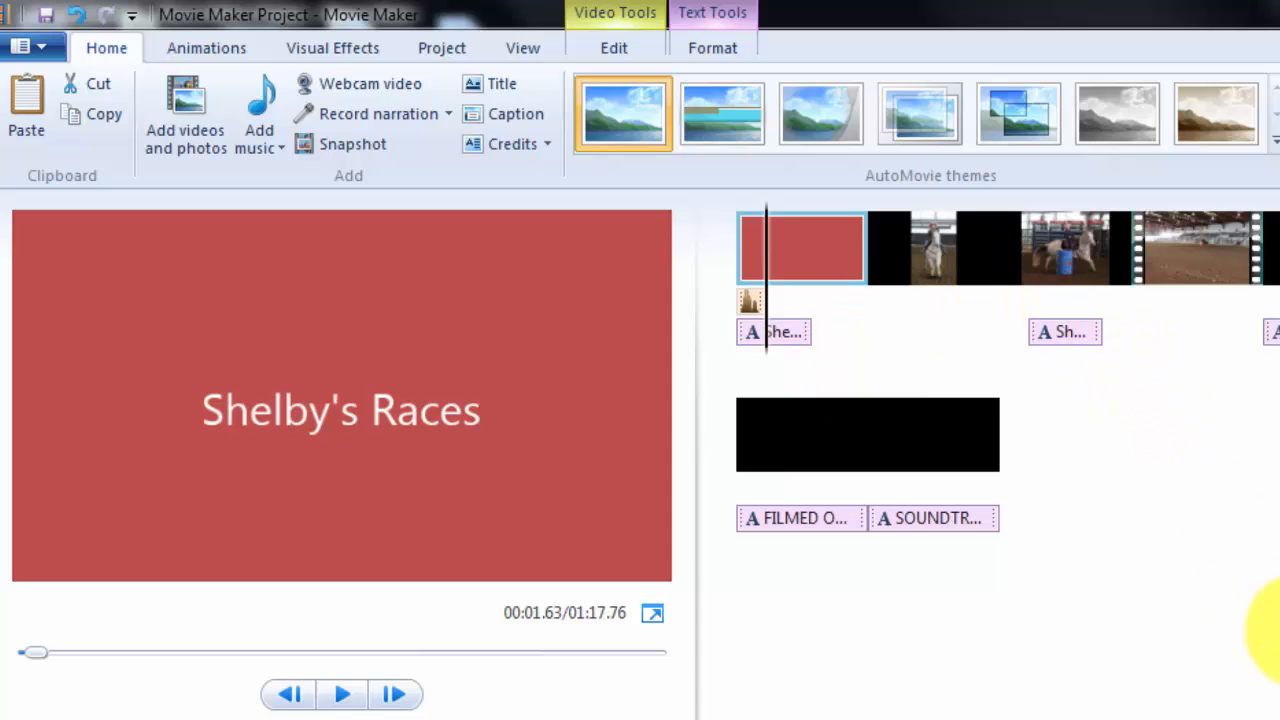
- Play the opening title from the beginning to check the trimmed narration
click(762, 366)
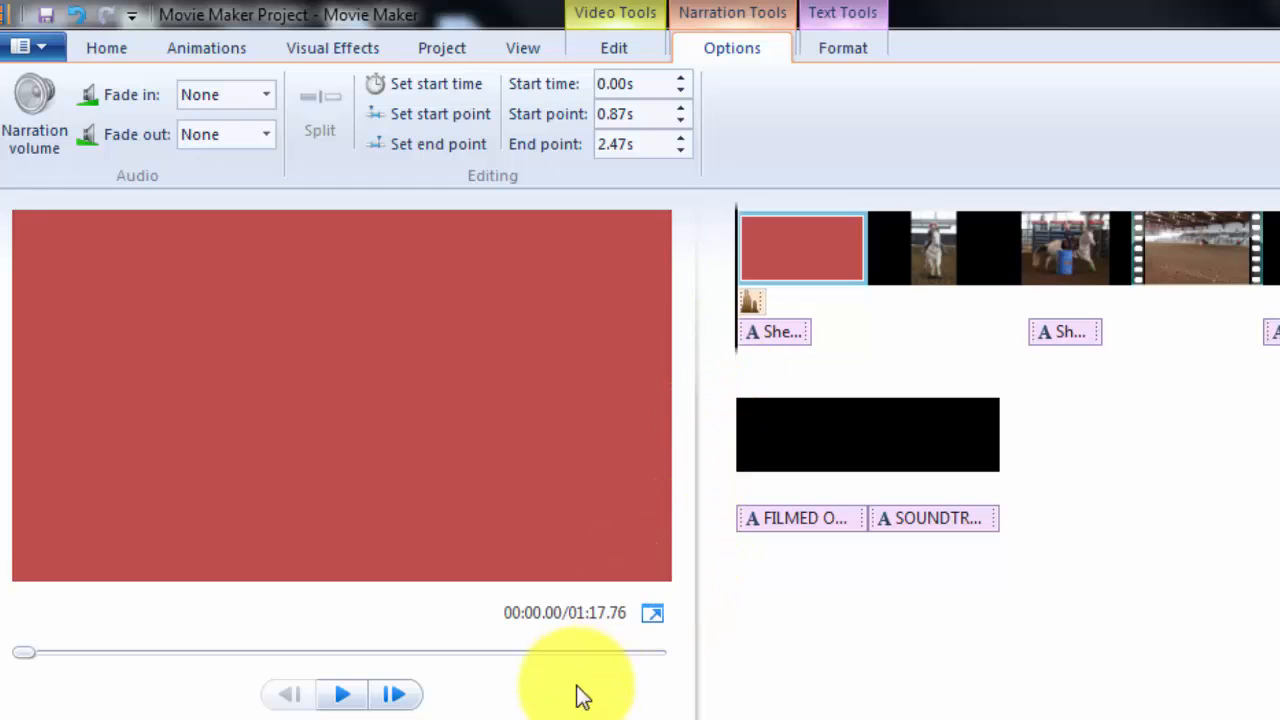
click(342, 695)
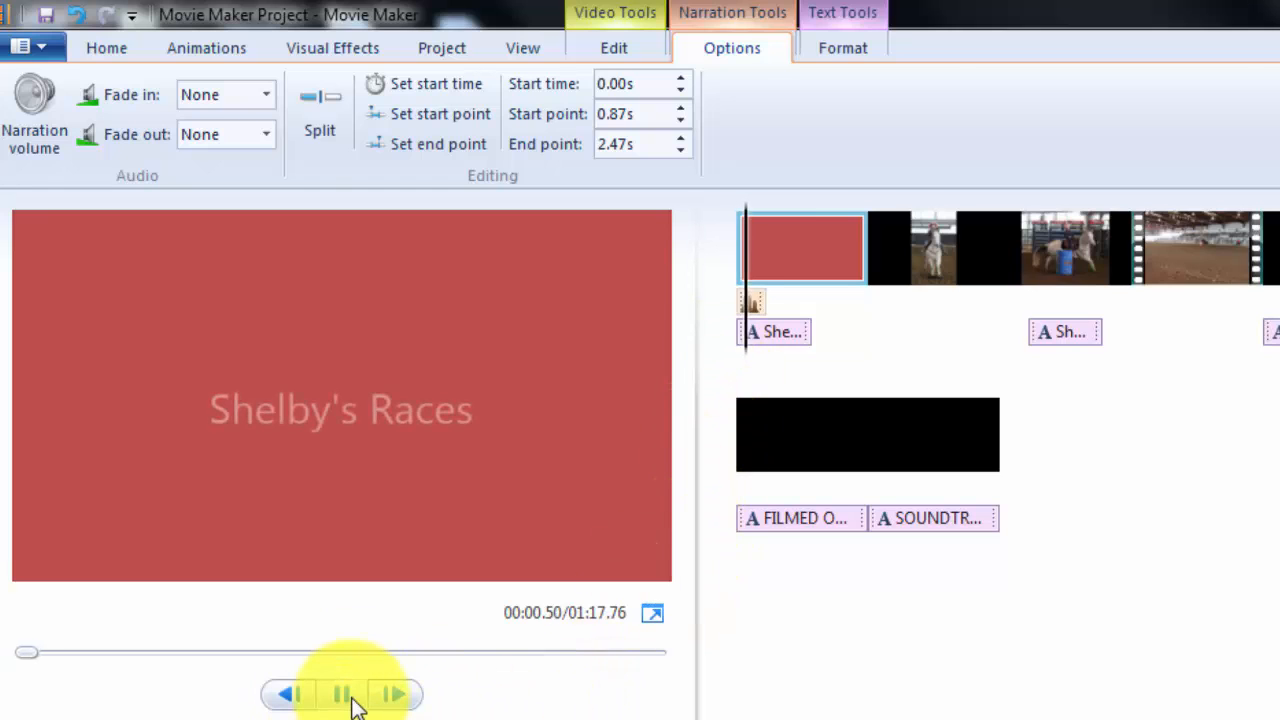
click(342, 695)
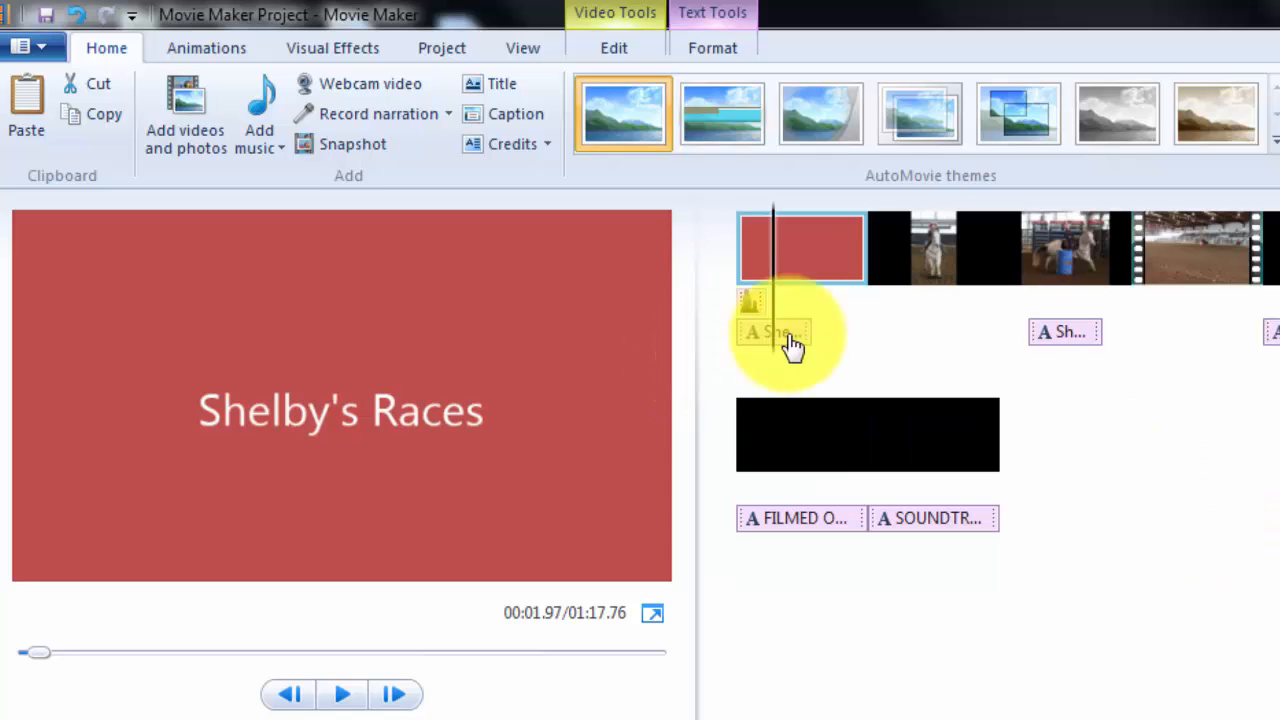
- Add the music file Fearless from the desktop's Movie Maker Project folder, starting at the beginning of the movie
drag(776, 304, 734, 304)
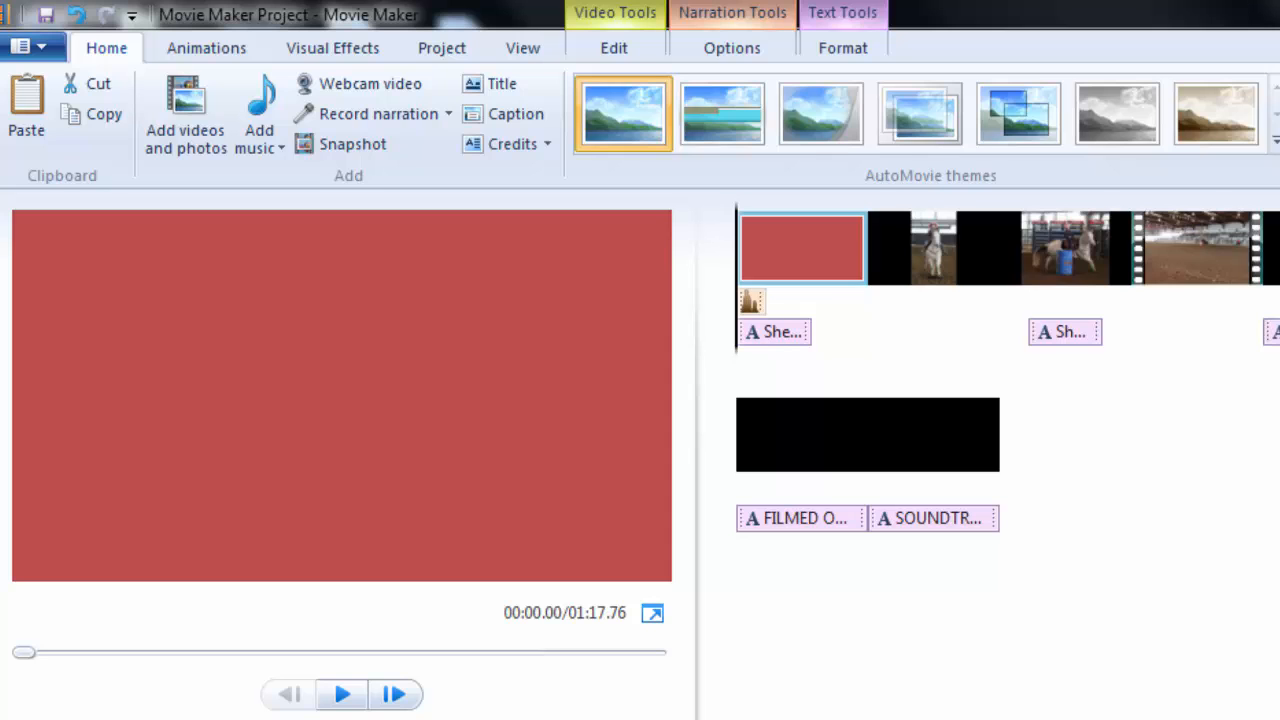
click(280, 146)
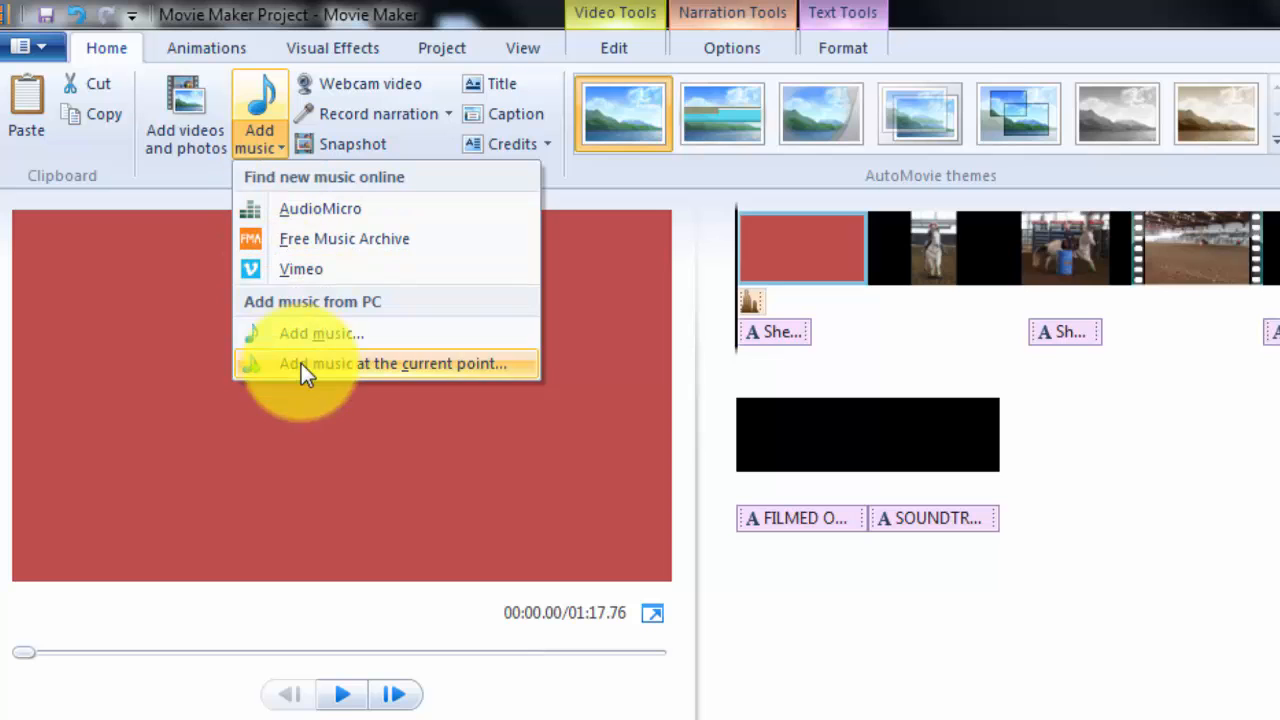
click(321, 334)
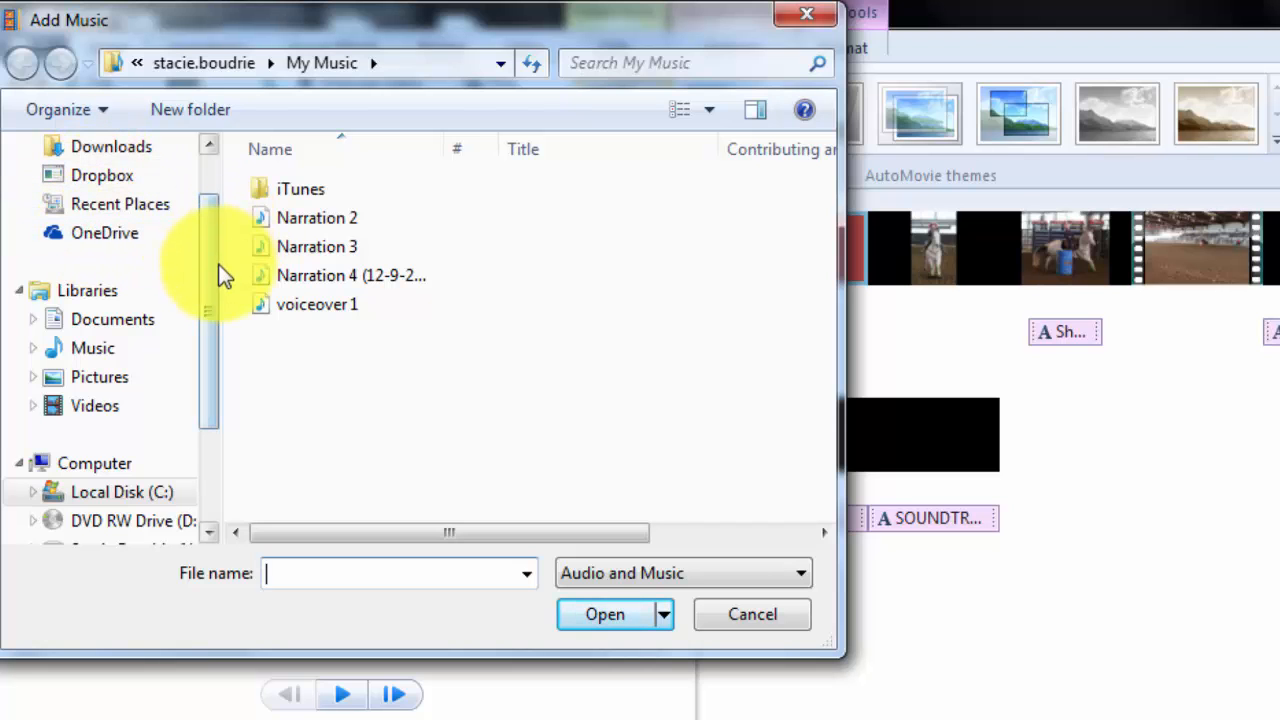
drag(218, 264, 216, 200)
click(102, 193)
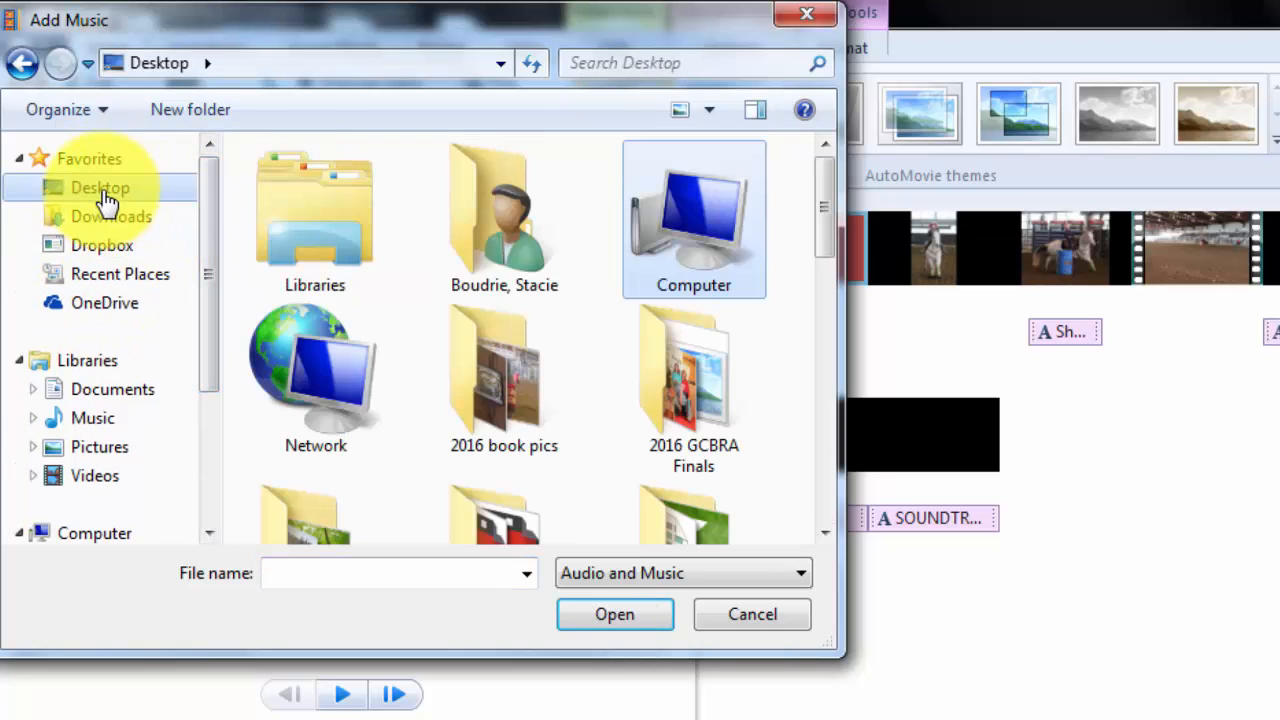
drag(820, 247, 855, 373)
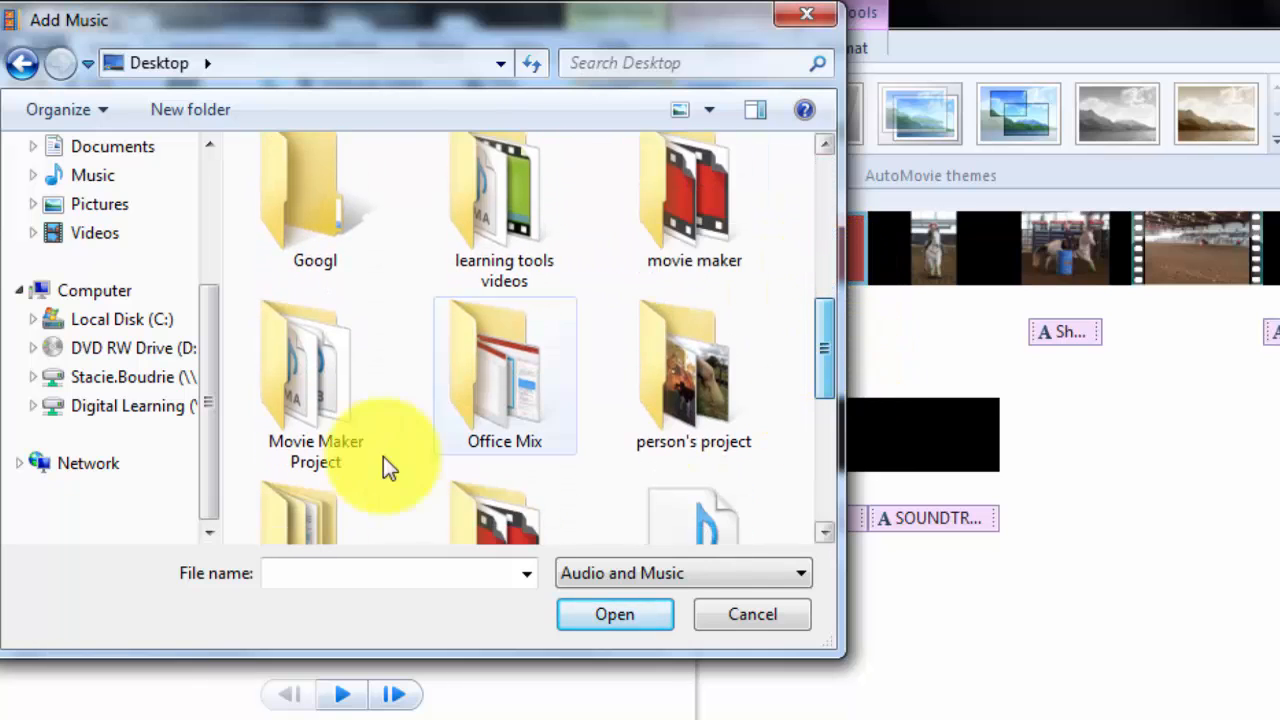
double_click(361, 416)
click(301, 224)
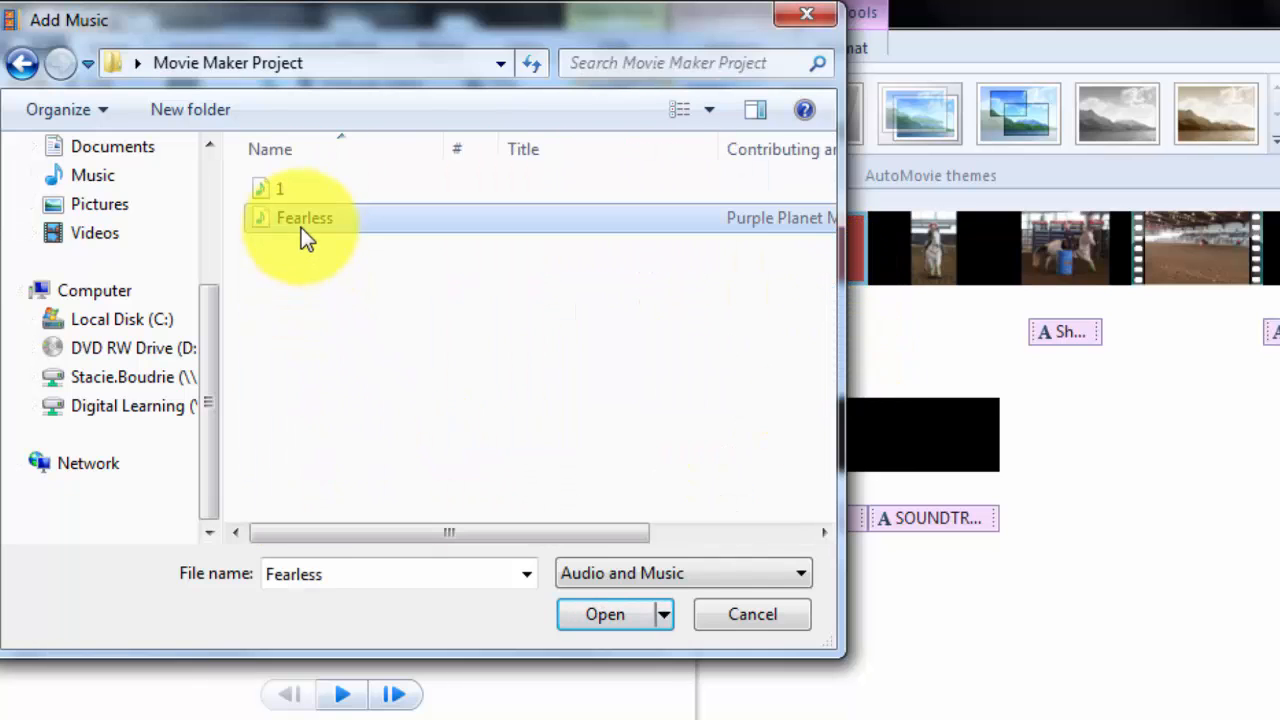
click(606, 620)
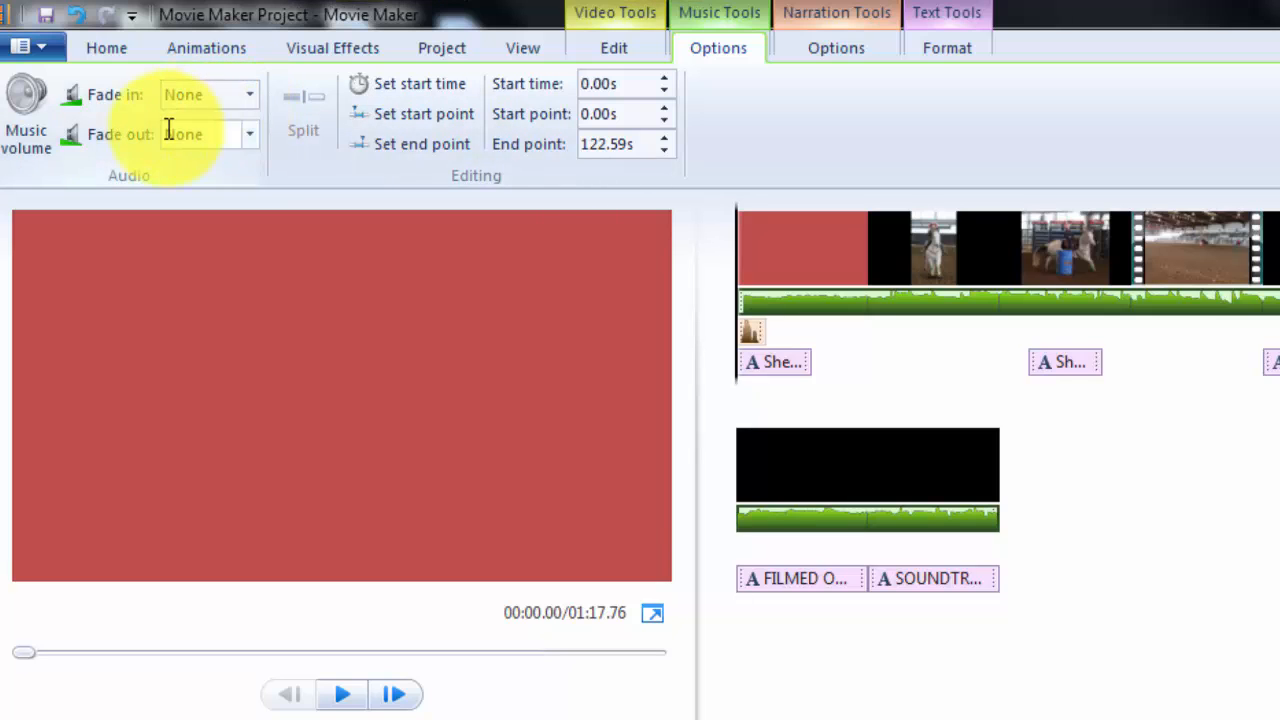
- Lower the music volume to well below the middle level and play the opening to check it against the narration
click(20, 110)
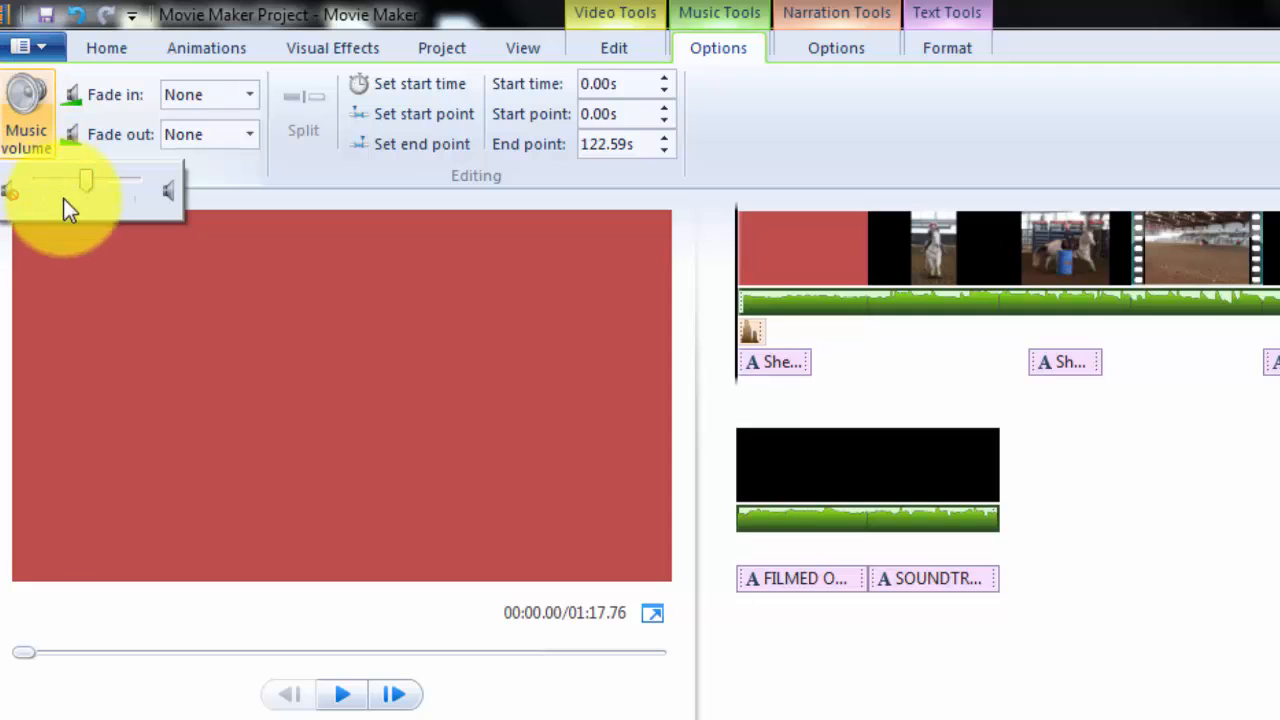
drag(81, 188, 45, 183)
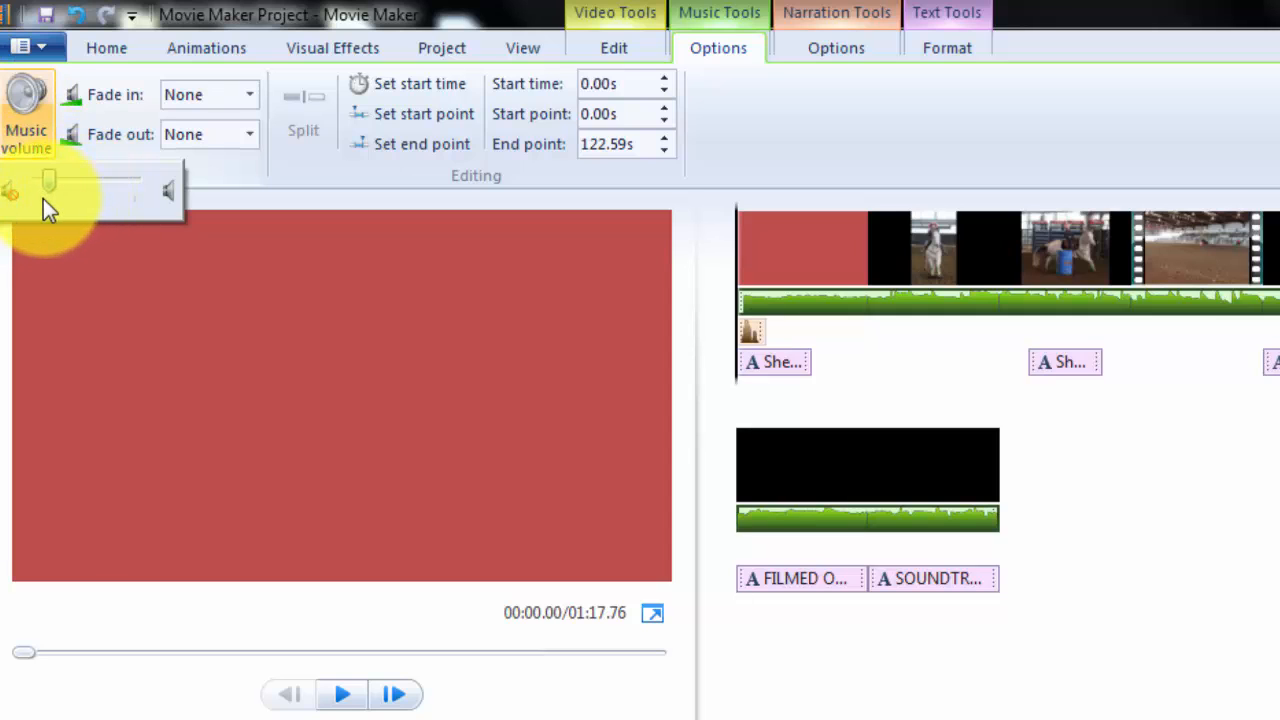
click(819, 98)
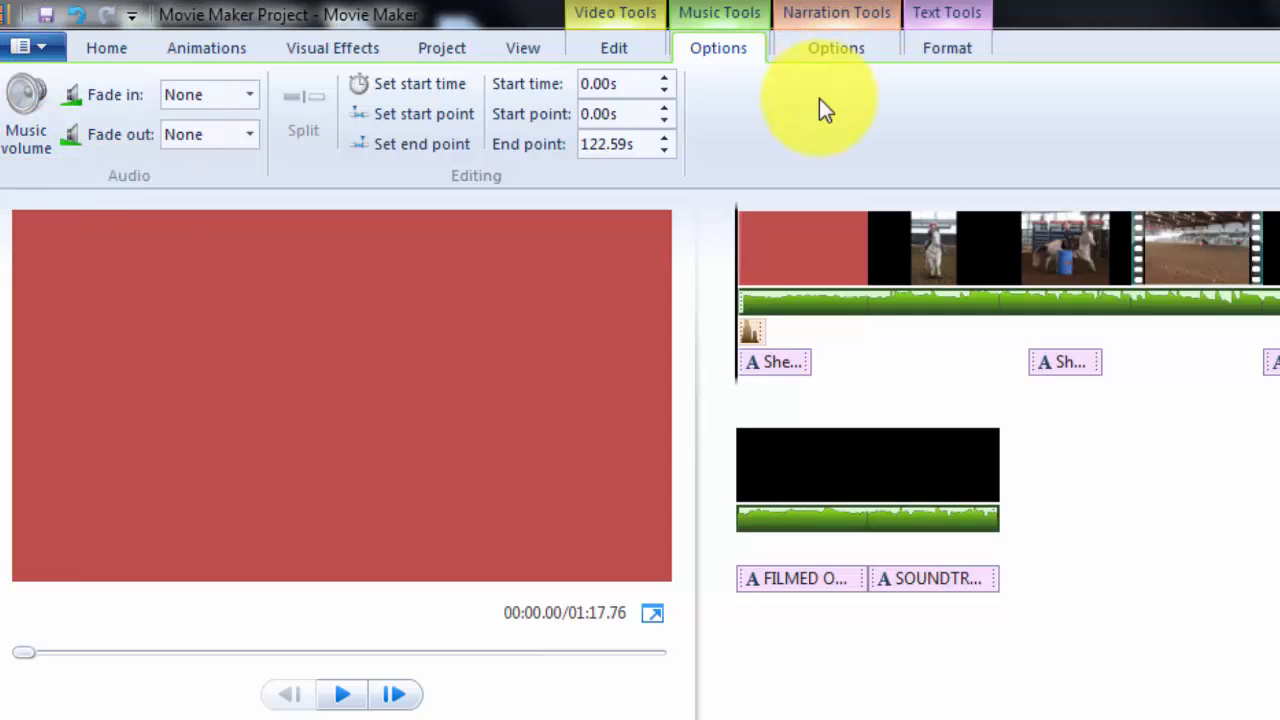
click(342, 697)
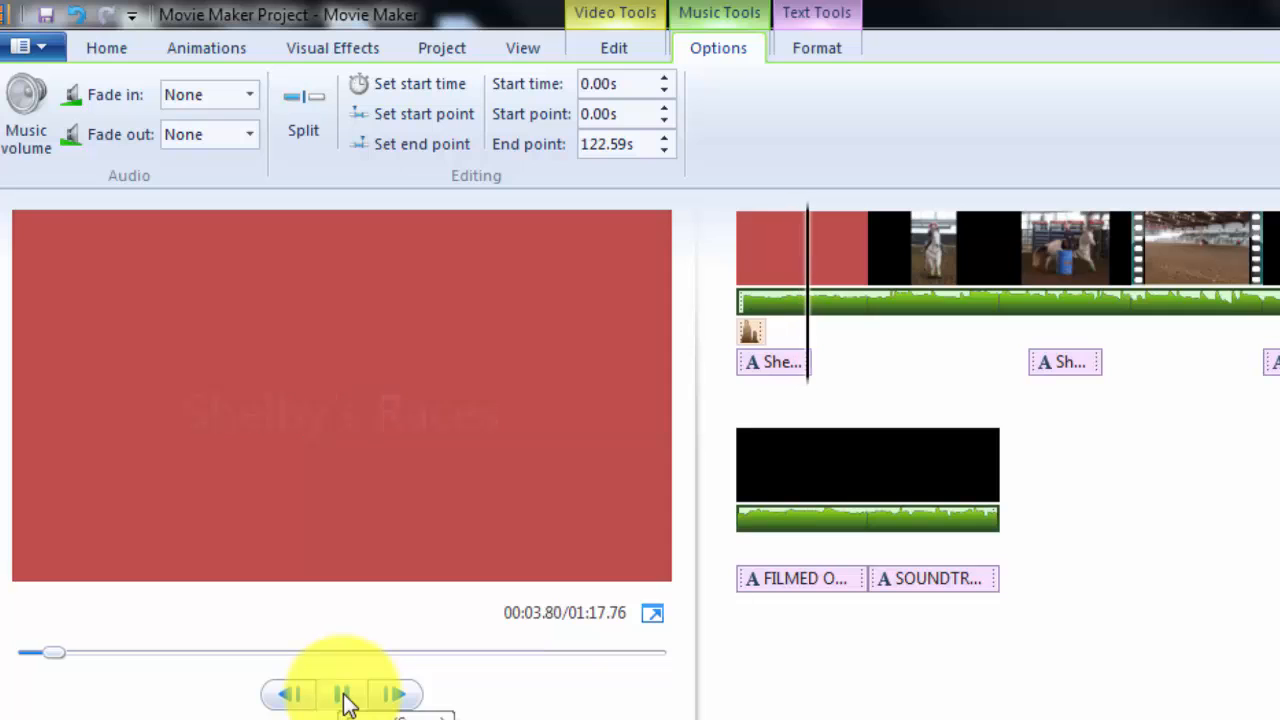
click(342, 697)
- Reduce the music volume slightly further, close to mute, and resume playback to check the level
click(26, 103)
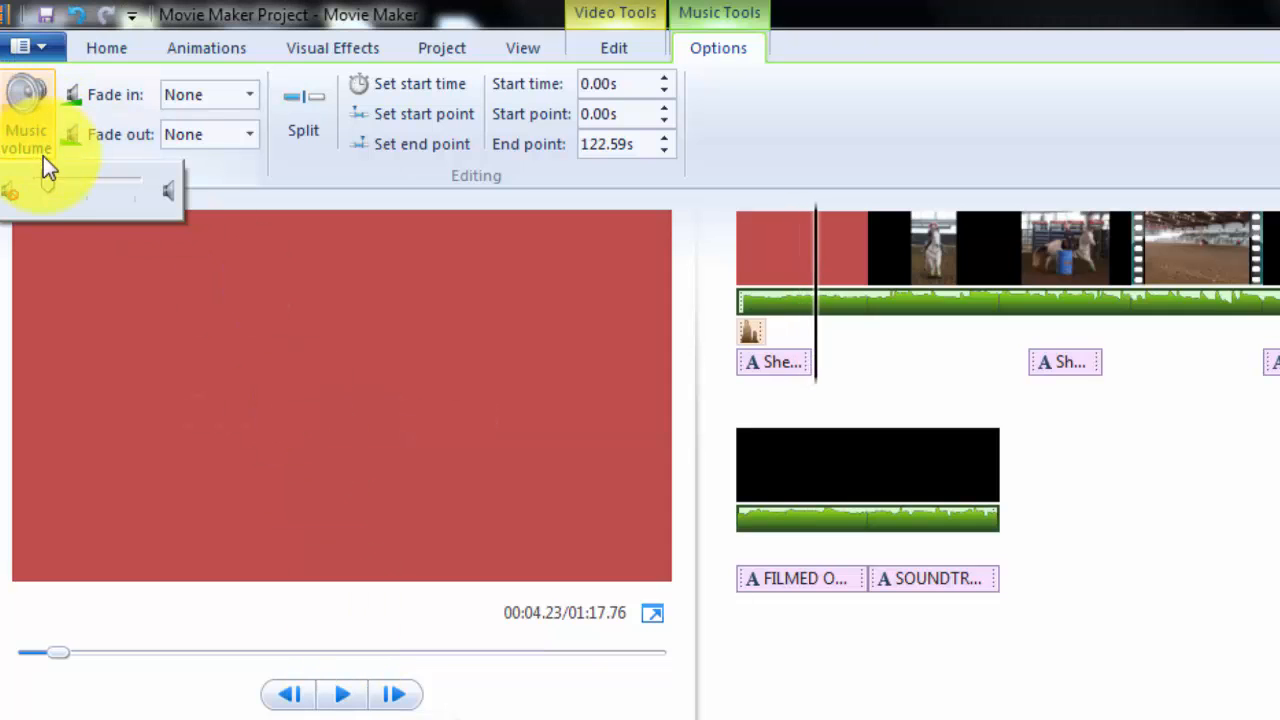
drag(43, 186, 37, 190)
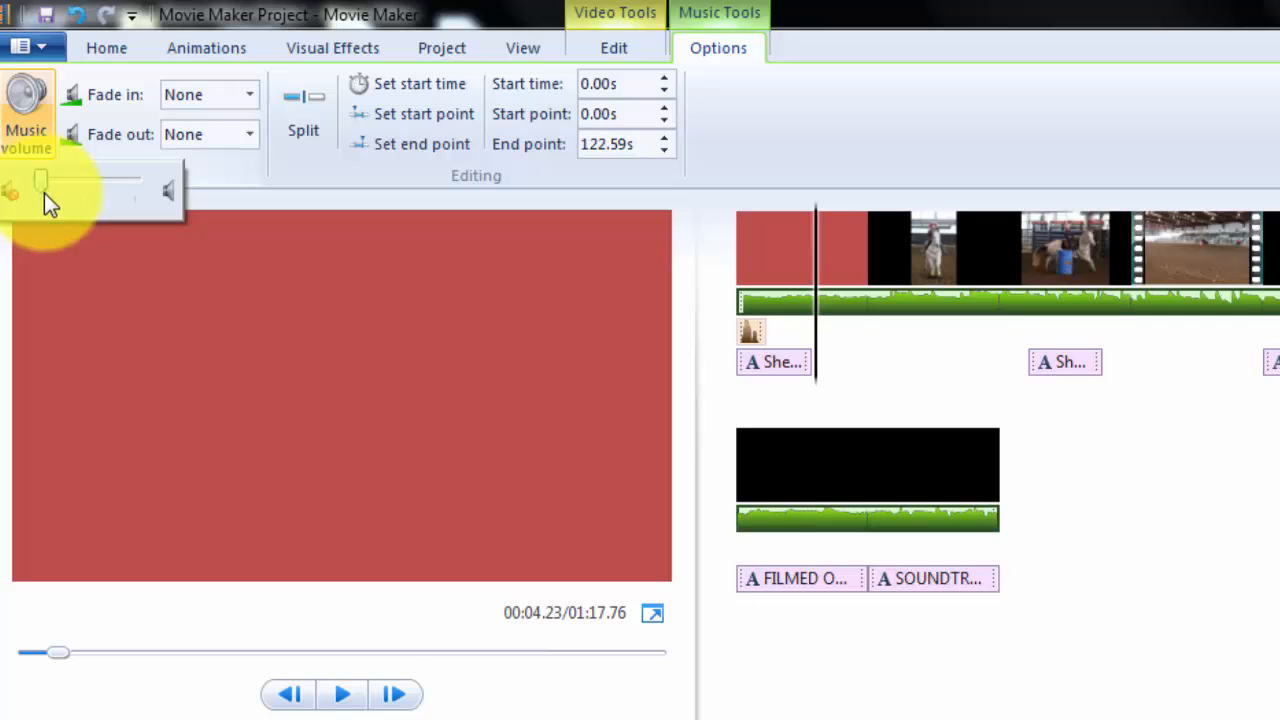
click(343, 696)
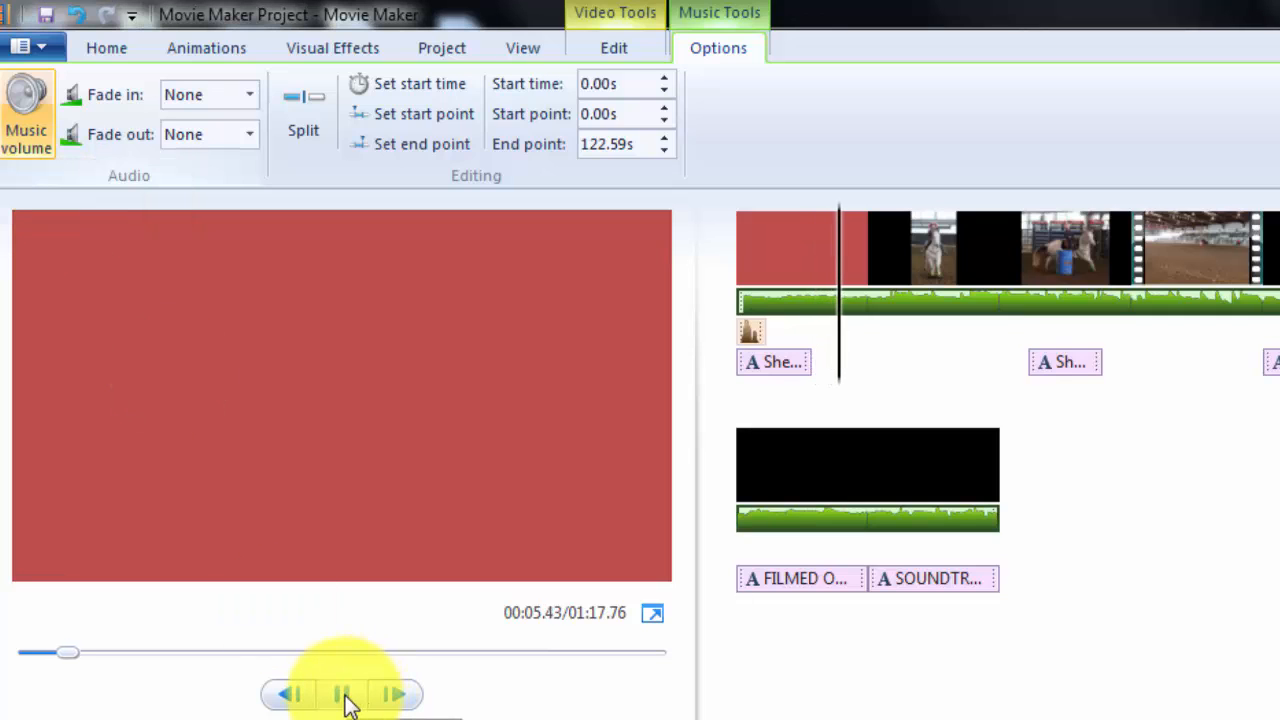
- Lower the narration volume to below the middle level and play the opening title to check it against the music
click(348, 696)
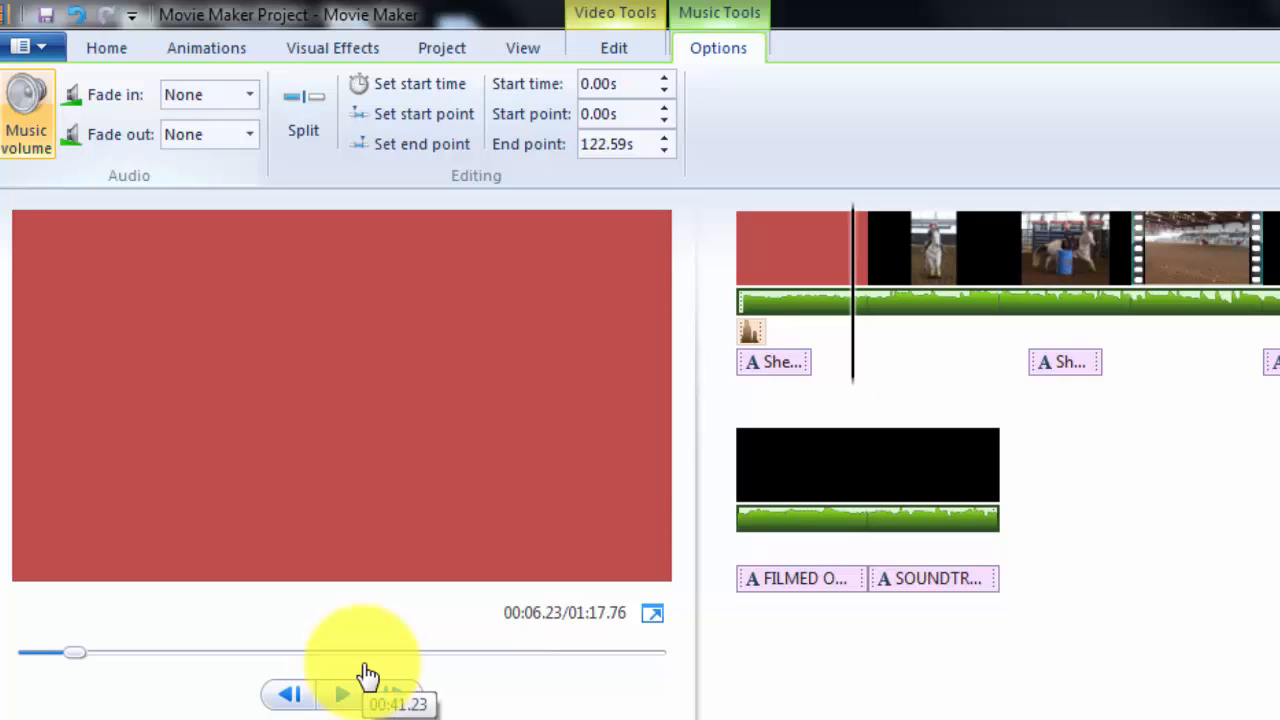
click(744, 330)
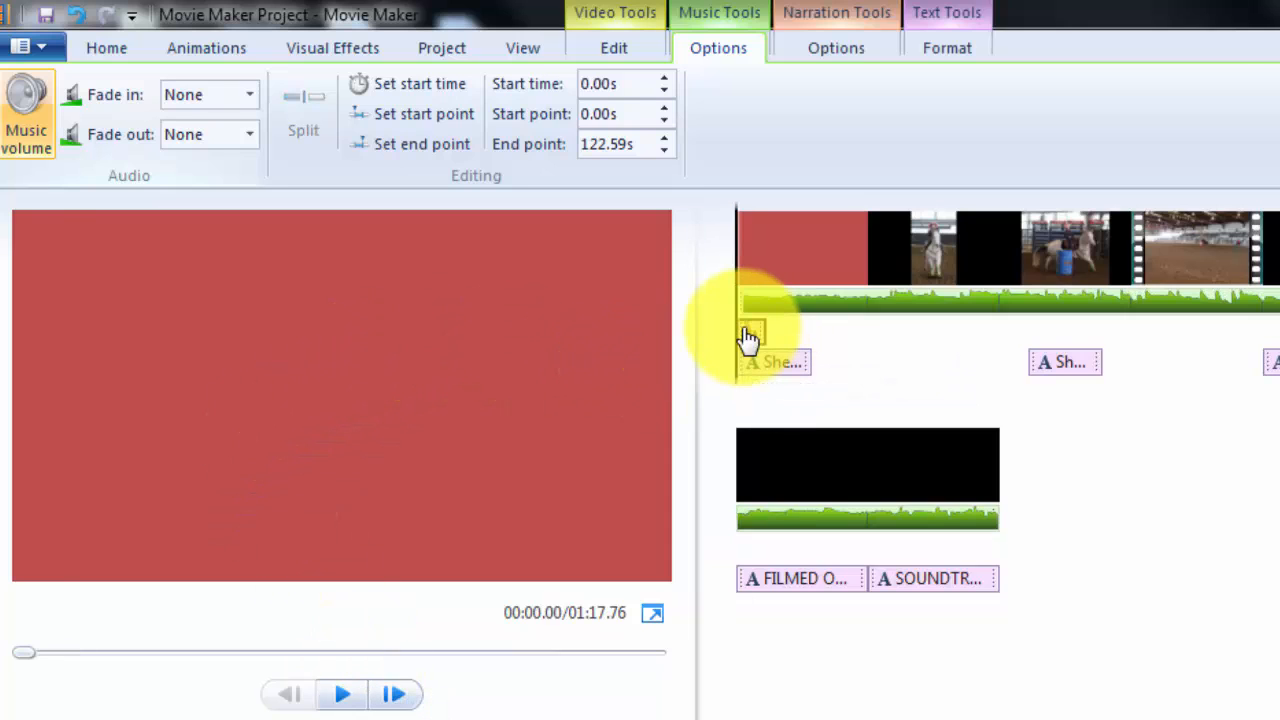
click(20, 135)
click(830, 18)
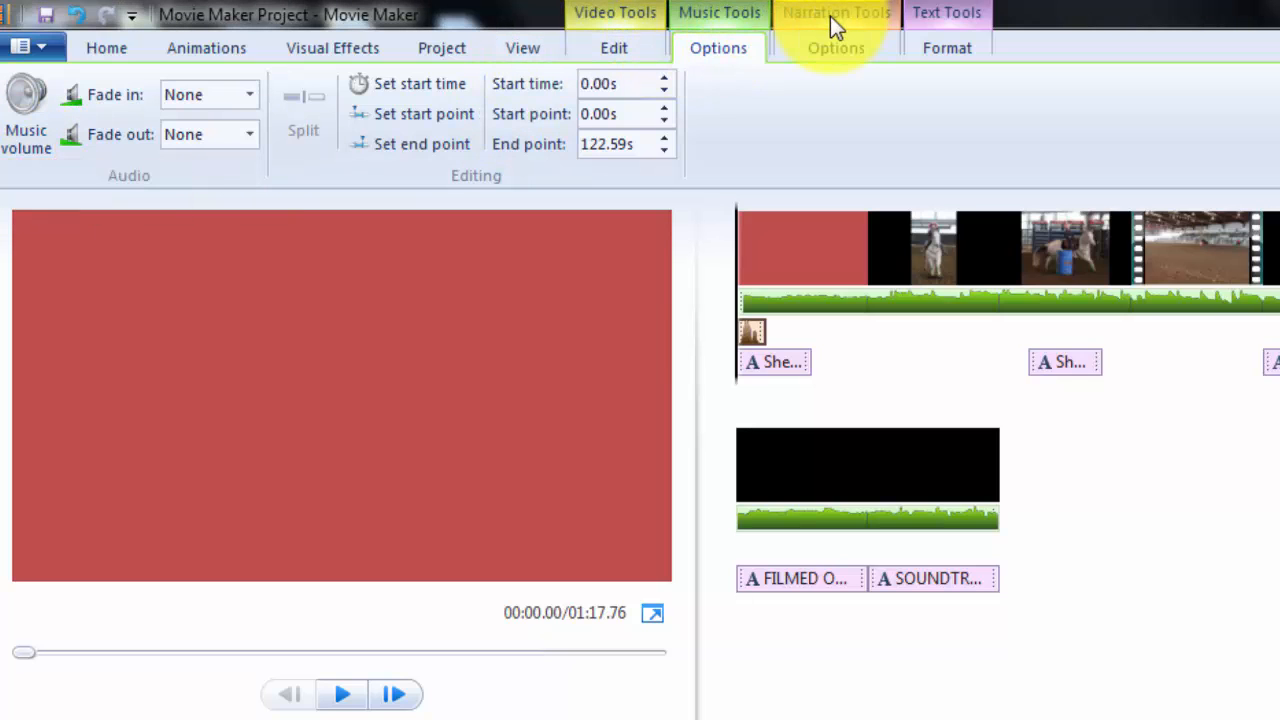
click(57, 126)
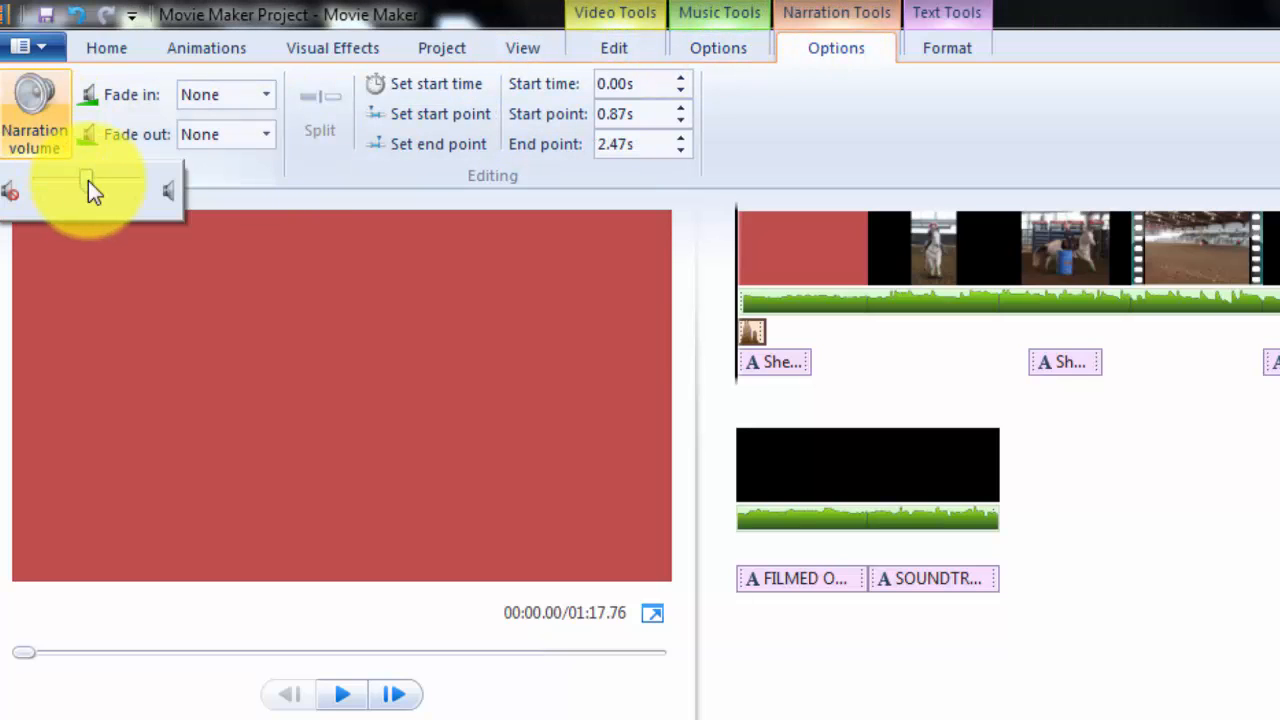
drag(55, 203, 65, 198)
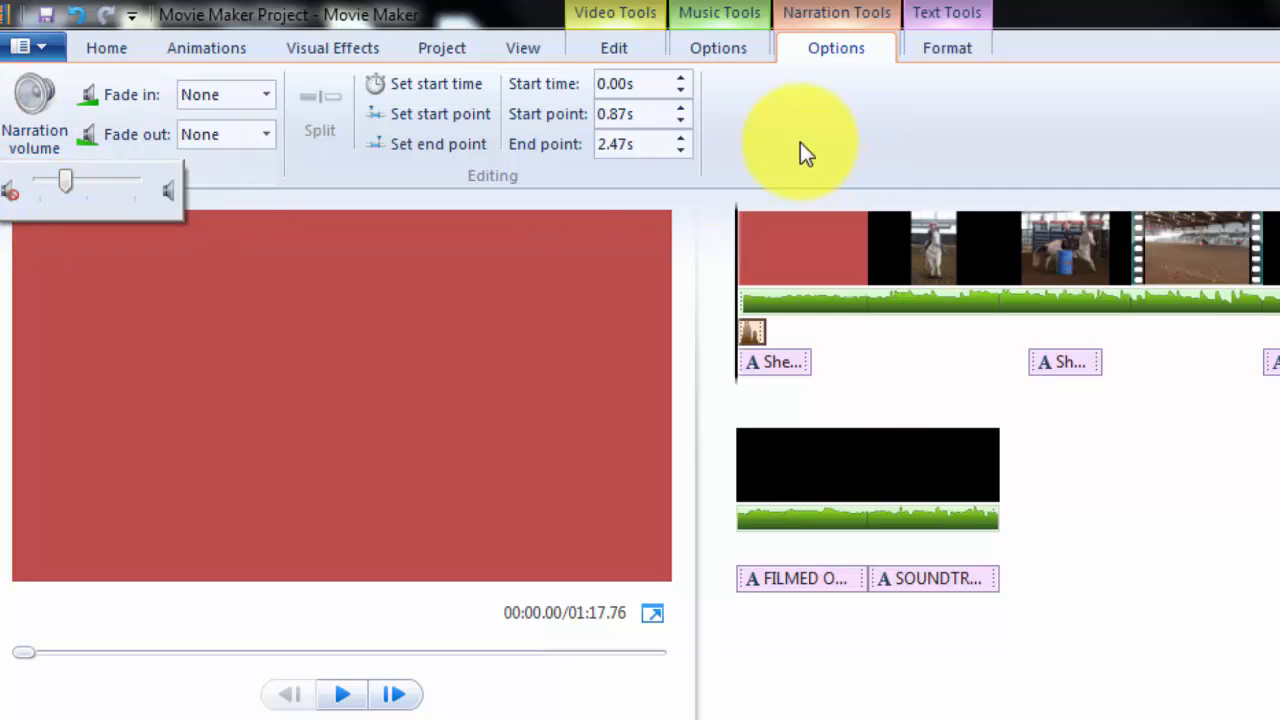
click(1279, 607)
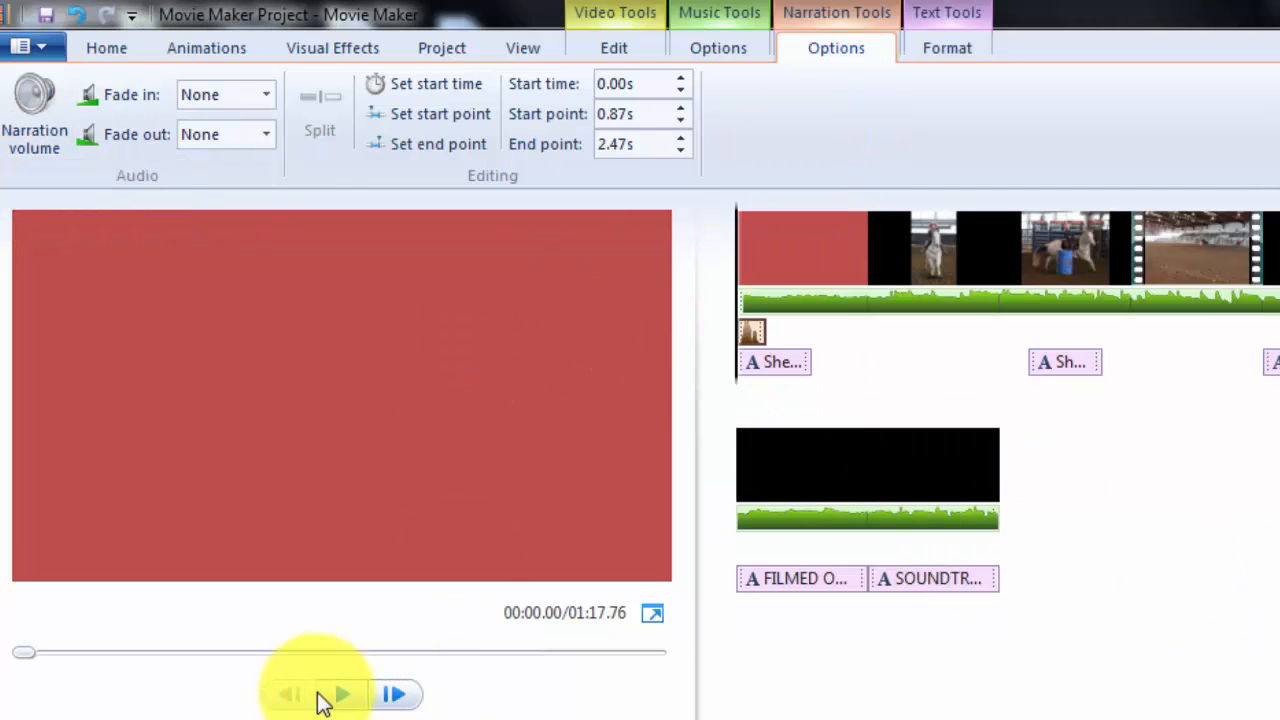
click(341, 694)
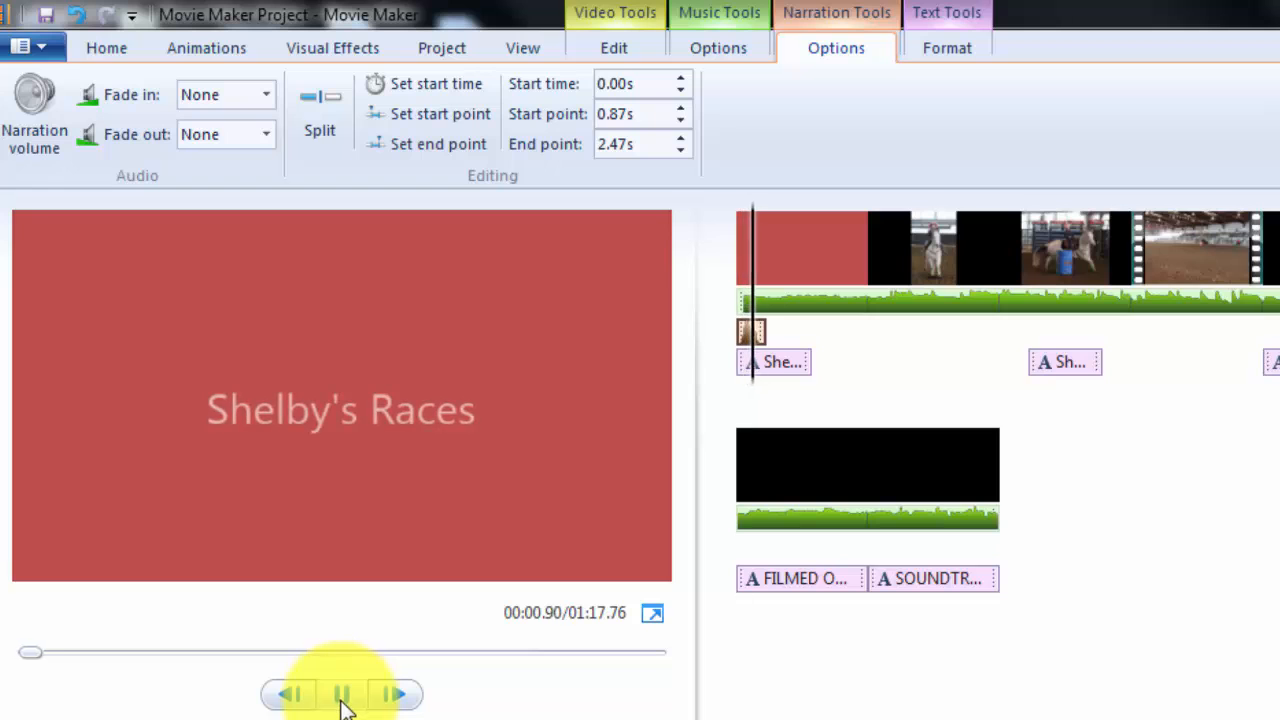
click(338, 702)
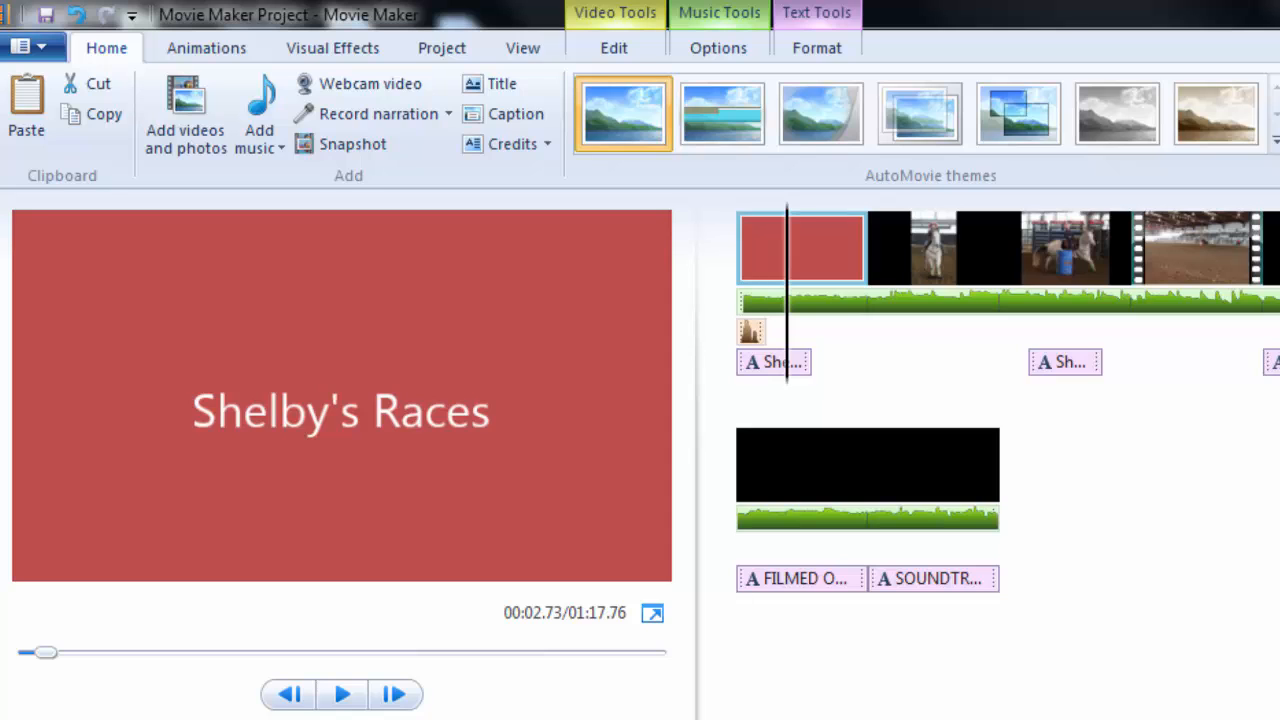
- Split the music at about 28 s, near the start of the second race clip, and remove the part after the split
click(984, 300)
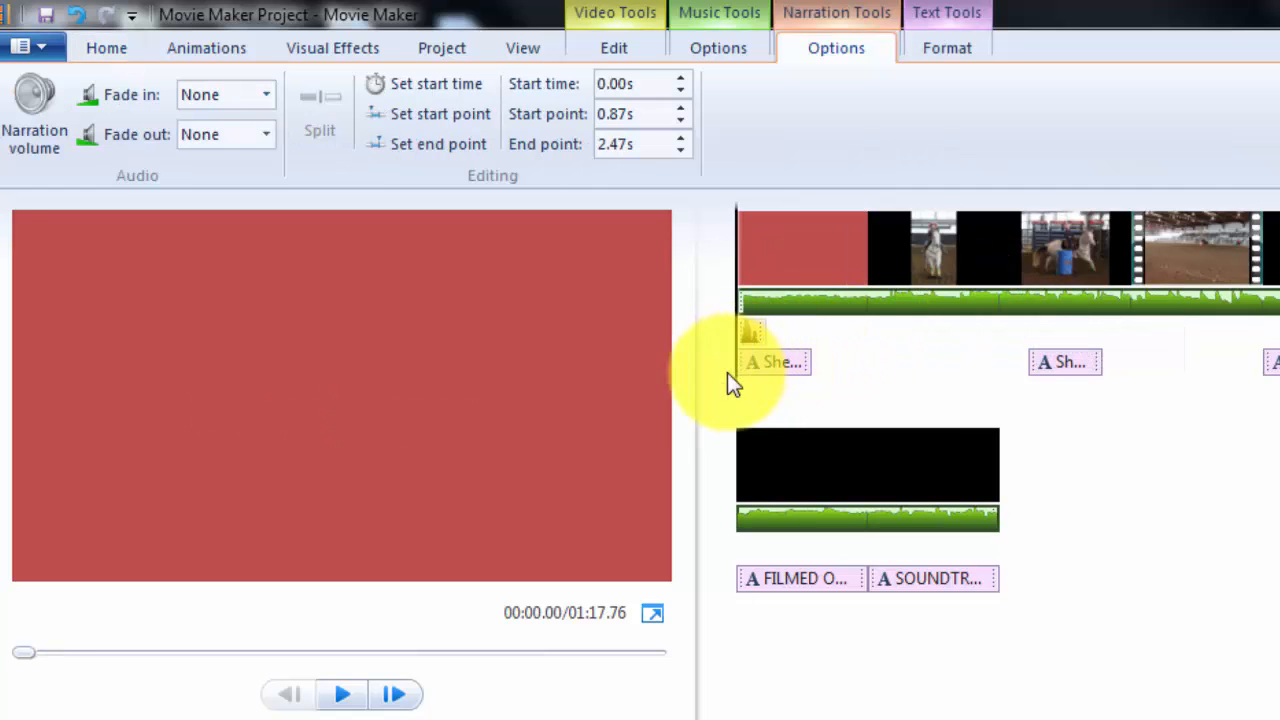
drag(733, 383, 822, 372)
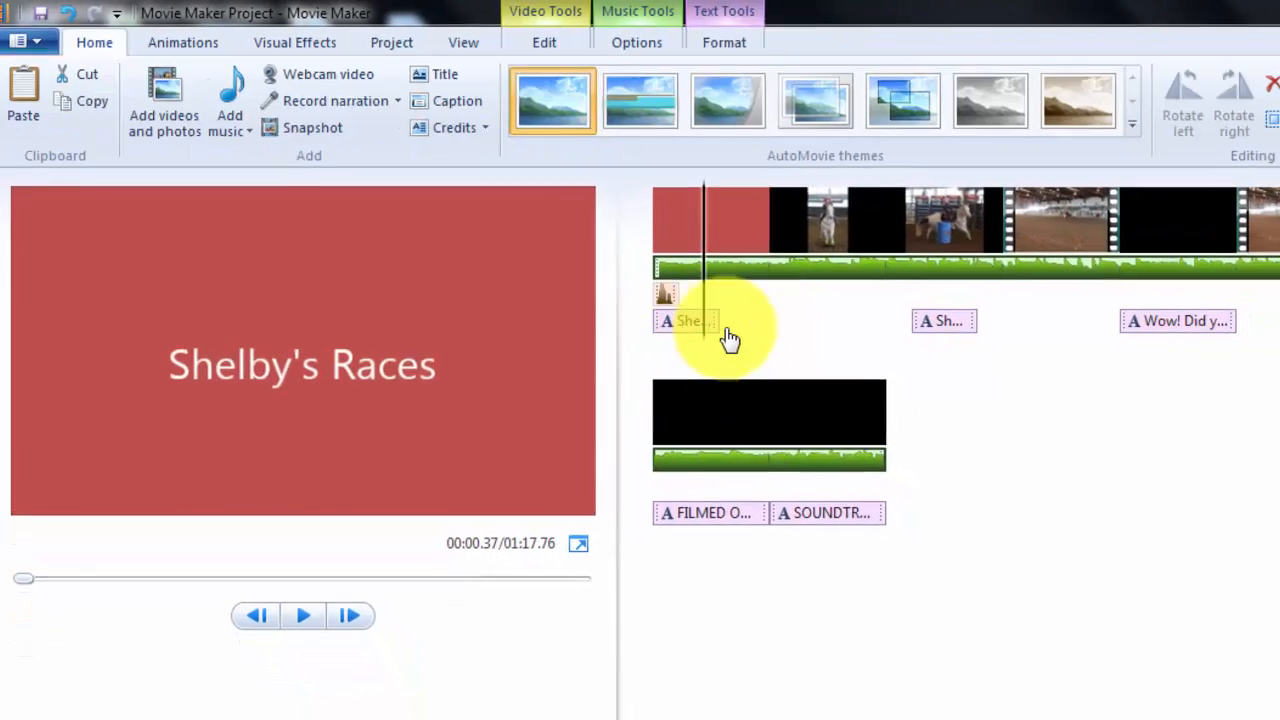
drag(730, 340, 1258, 299)
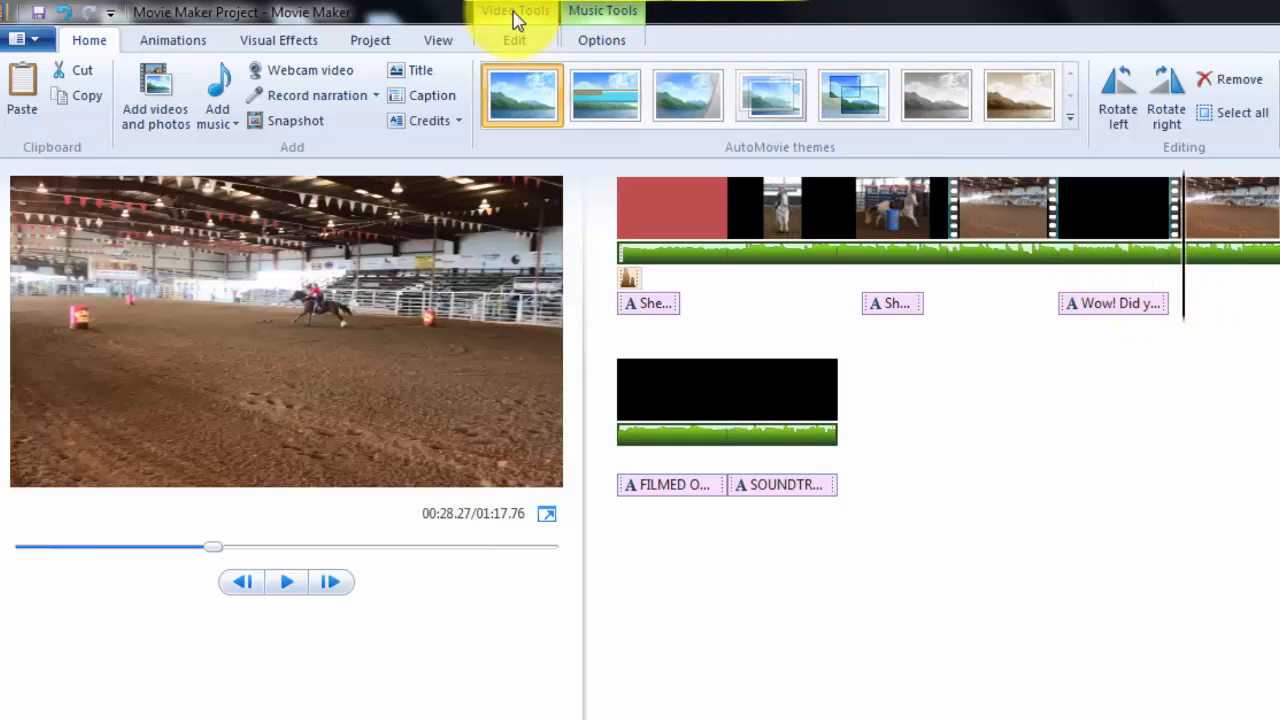
click(594, 18)
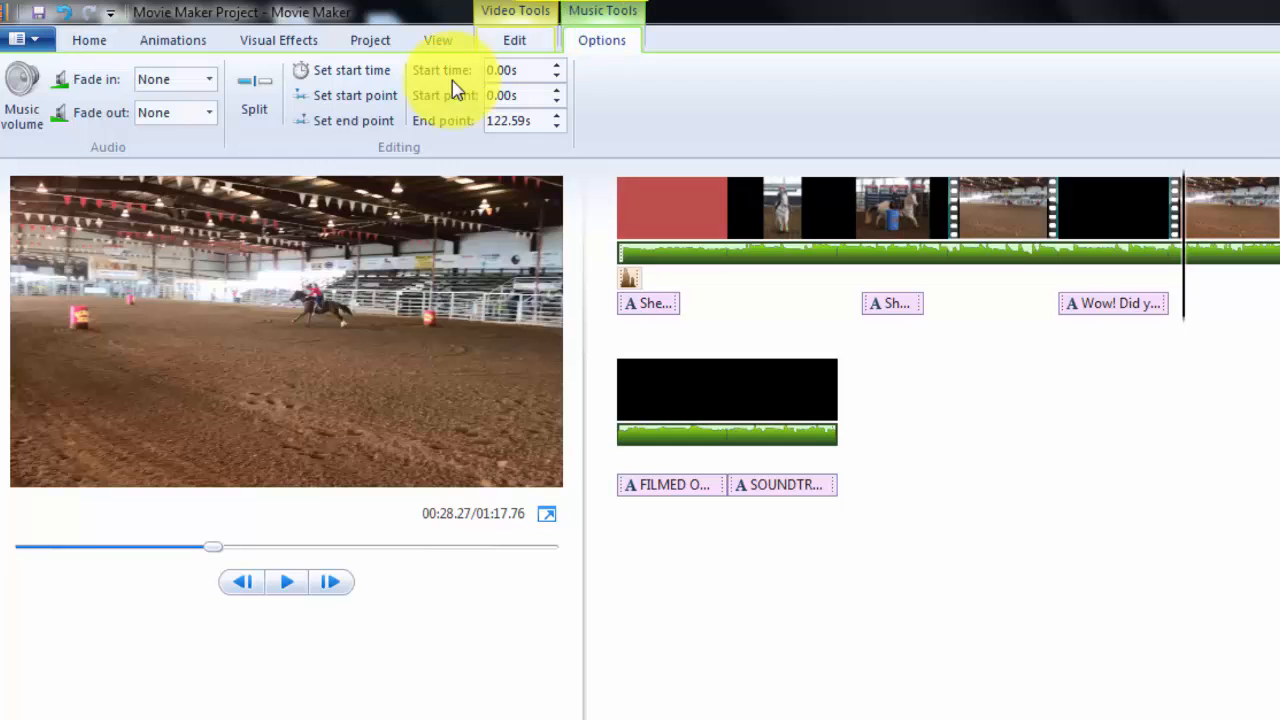
click(256, 84)
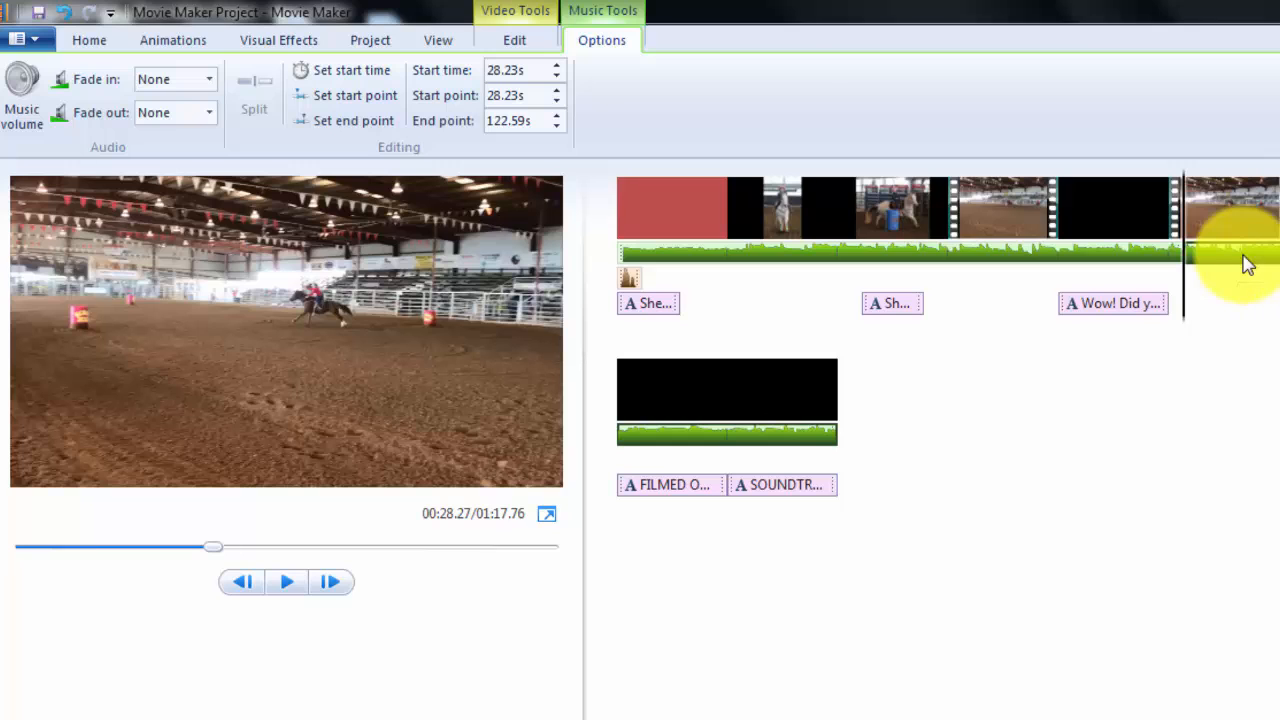
click(1277, 368)
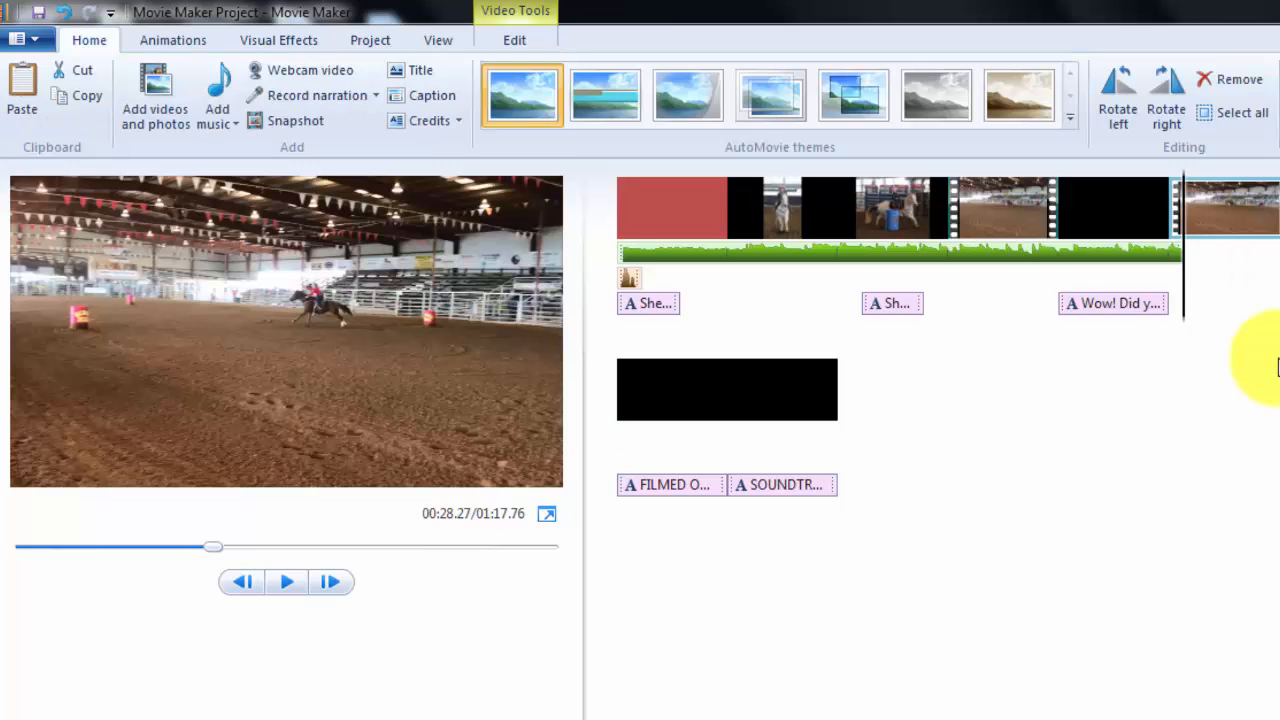
- Set the fade-out of the remaining music clip to Slow
click(1162, 254)
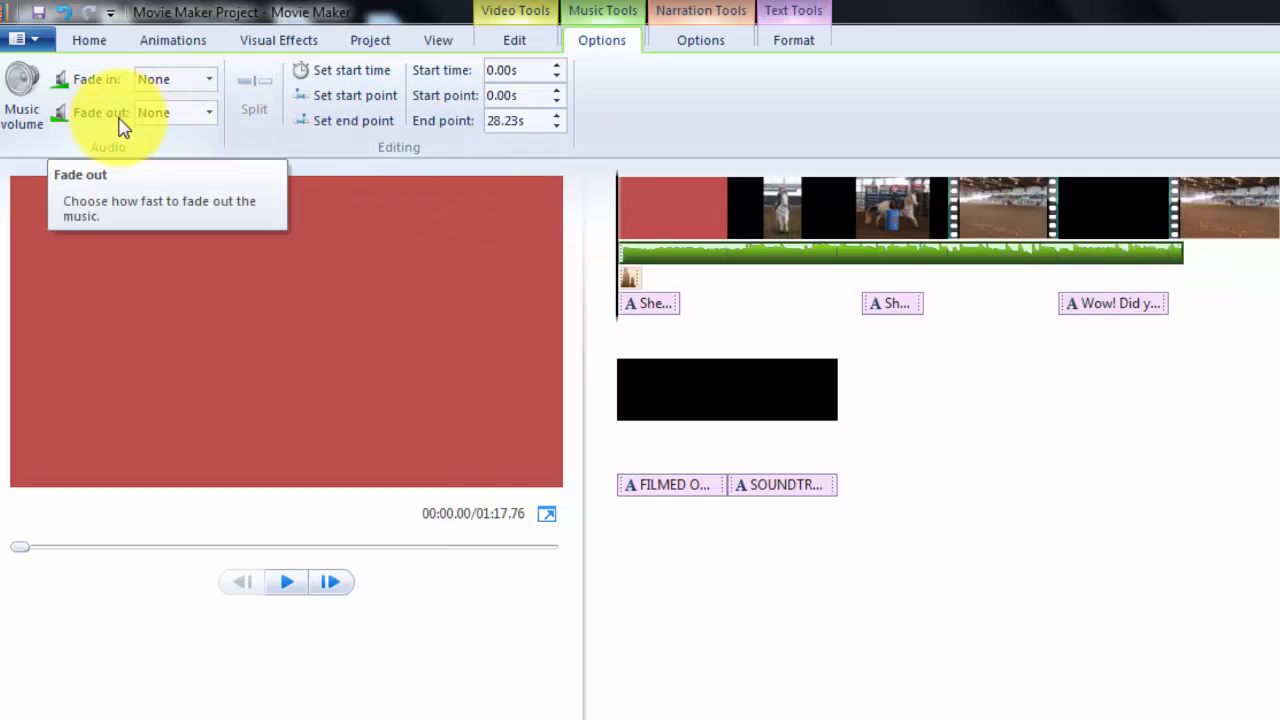
click(212, 116)
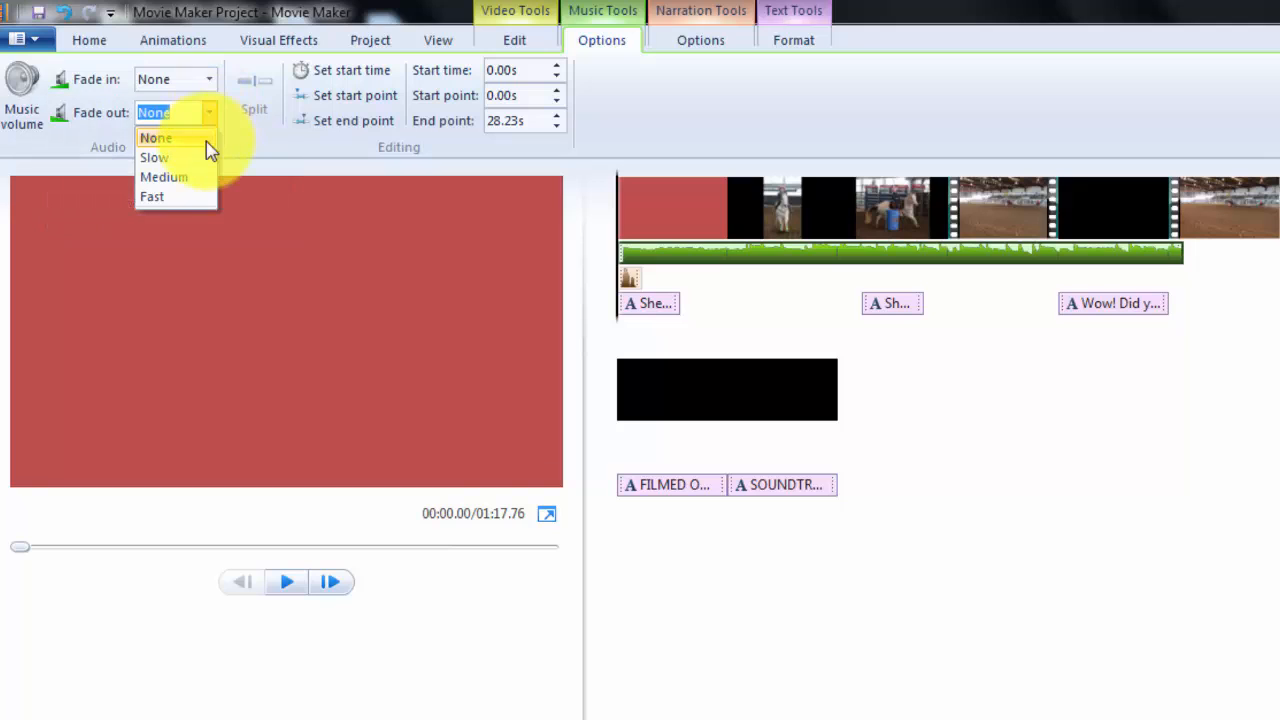
click(181, 160)
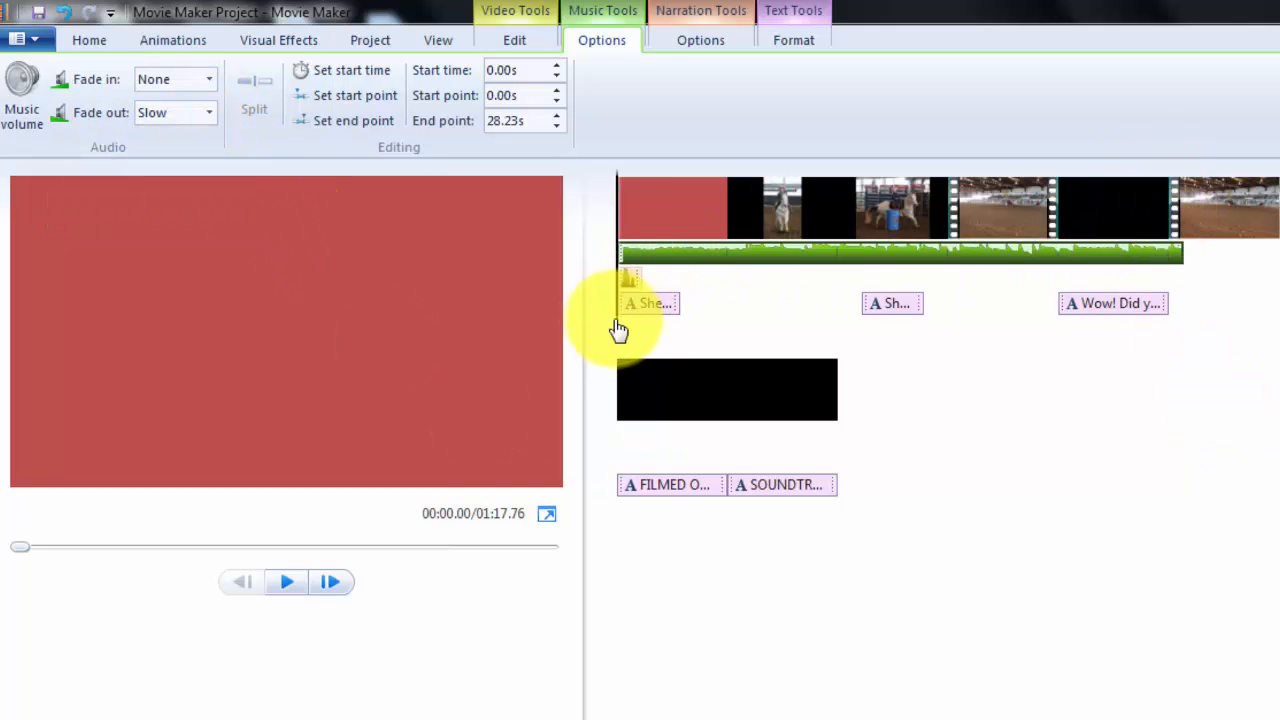
- Play the movie from about 24 s past the end of the music to check the fade-out
click(1028, 310)
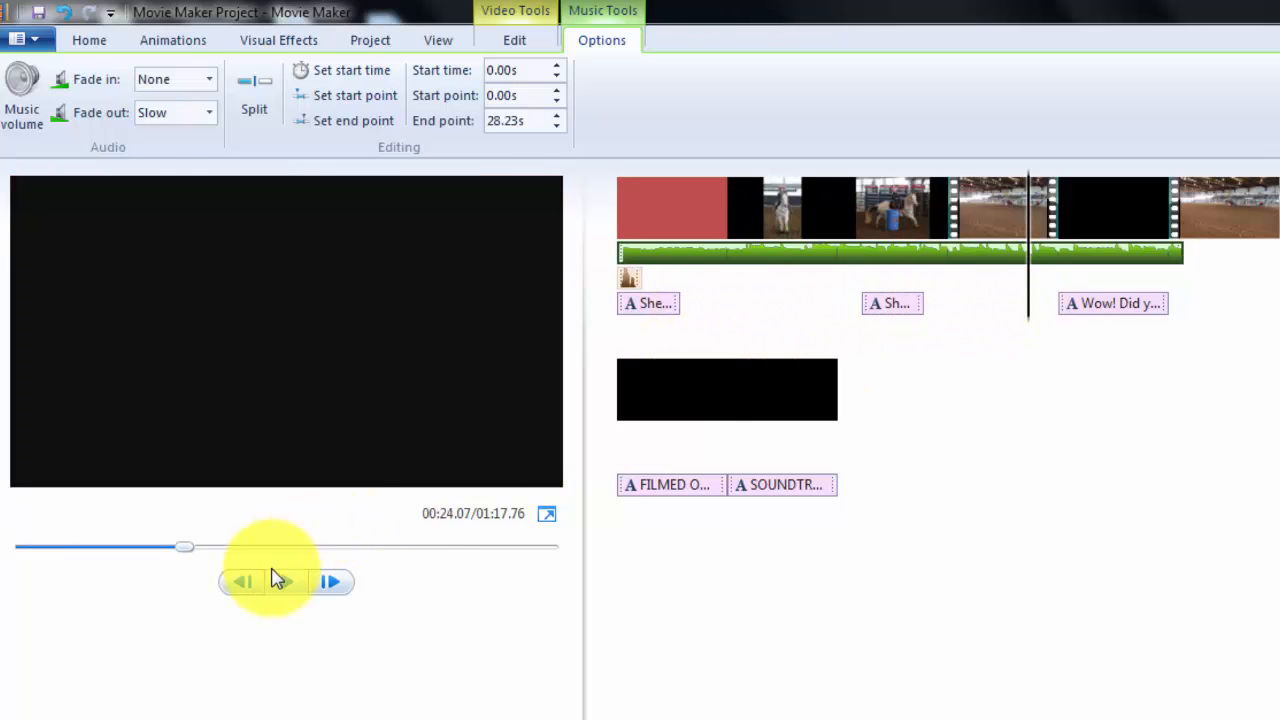
click(290, 585)
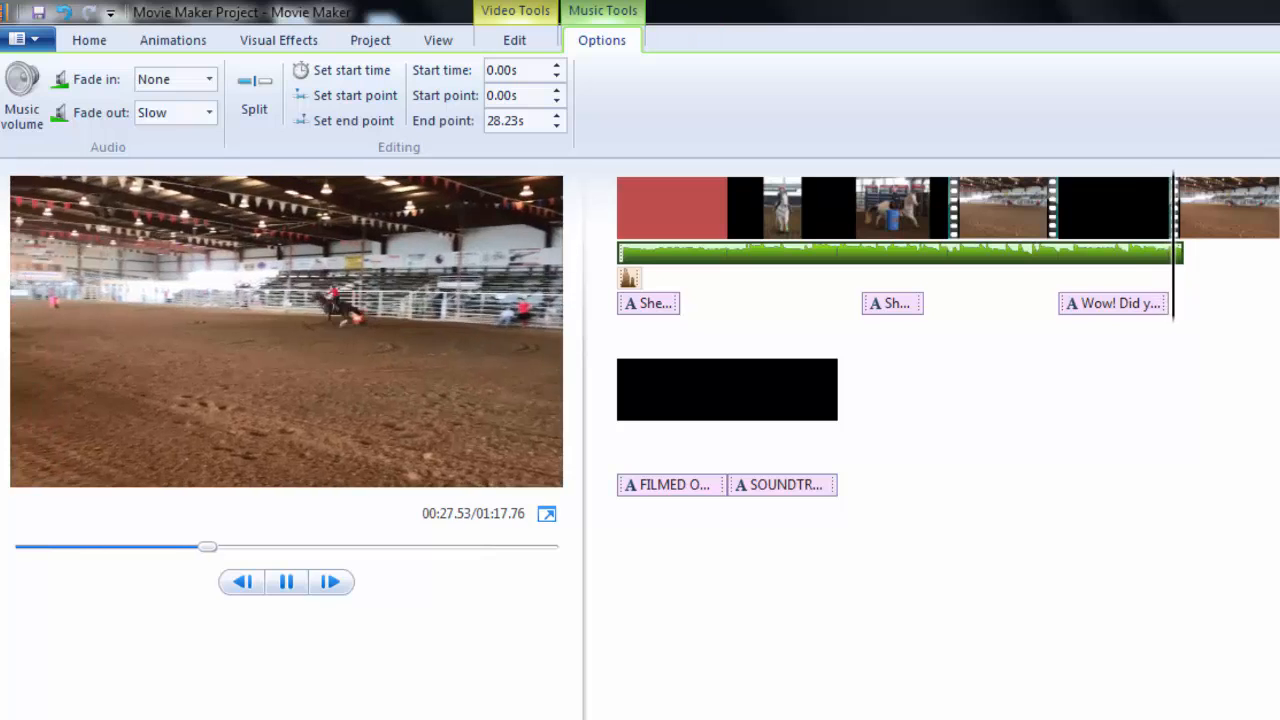
click(287, 585)
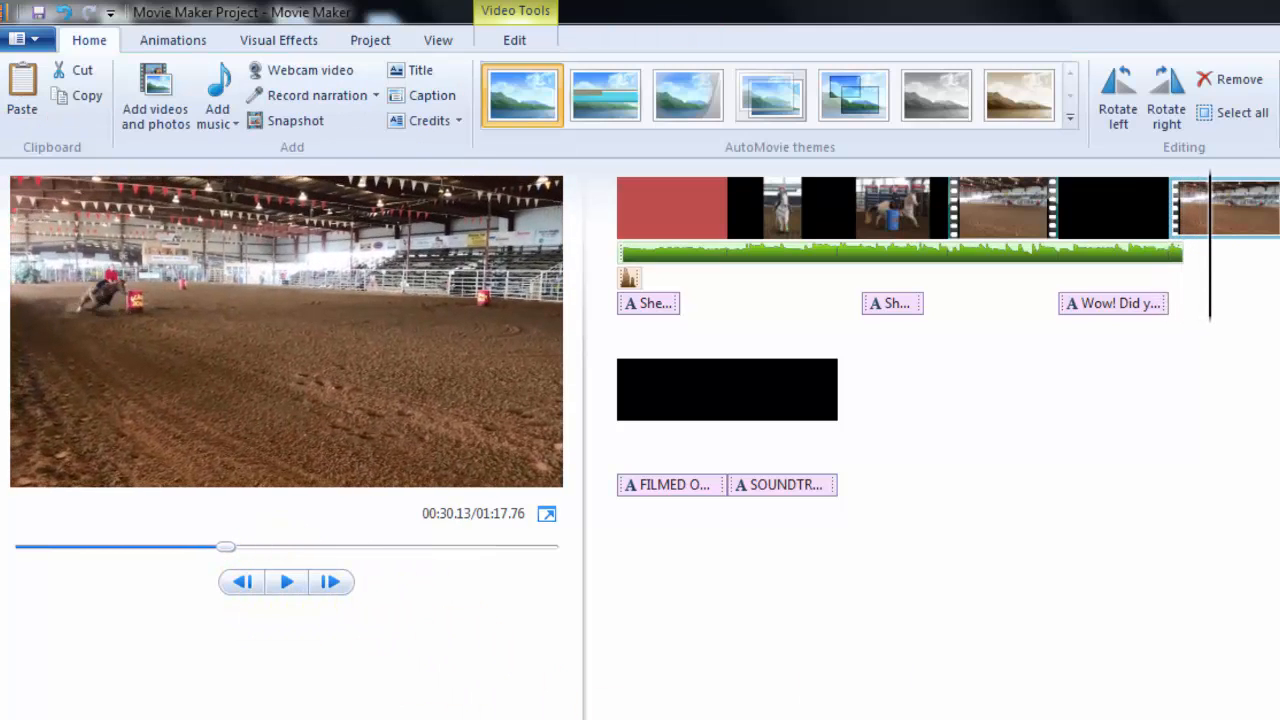